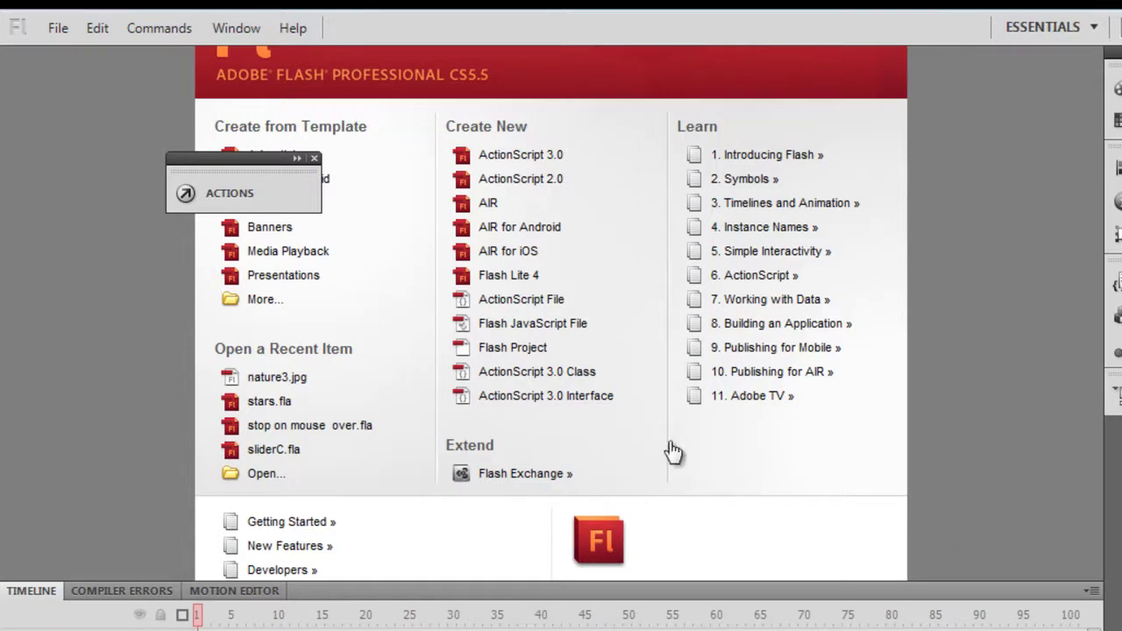
Create a new ActionScript 3.0 document, Untitled-2, and display its empty library
{"action": "left_click", "coordinate": [555, 156]}
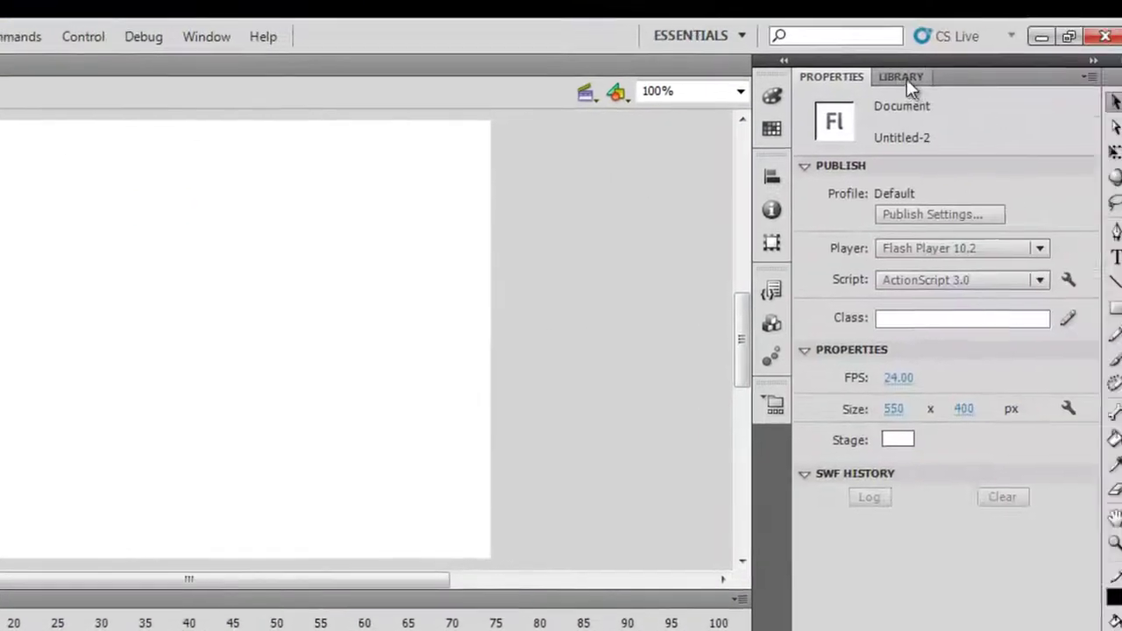
{"action": "left_click", "coordinate": [906, 78]}
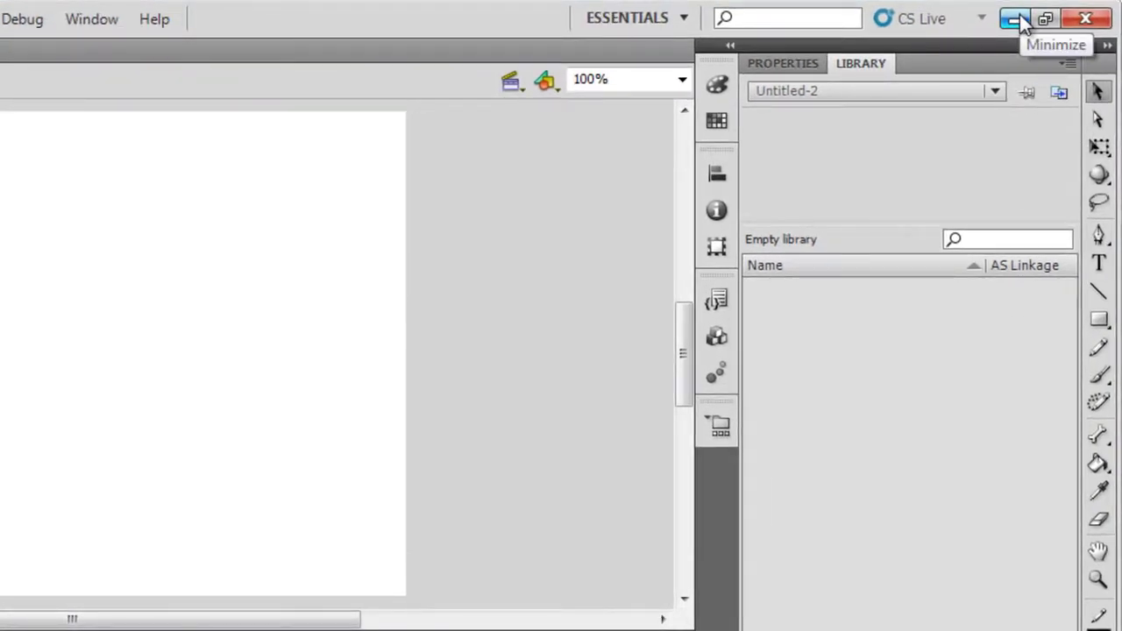
Drag nature1, nature2 and nature3 from Windows Explorer onto the Flash stage
{"action": "left_click", "coordinate": [1016, 19]}
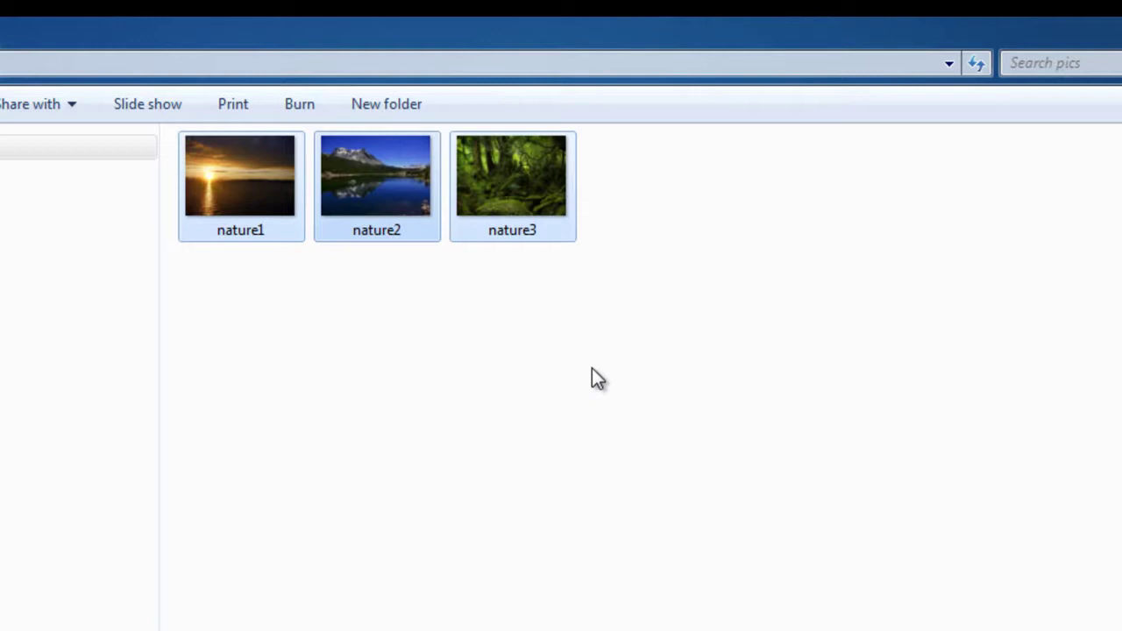
{"action": "left_click", "coordinate": [600, 367]}
{"action": "left_click_drag", "start_coordinate": [658, 178], "coordinate": [319, 630]}
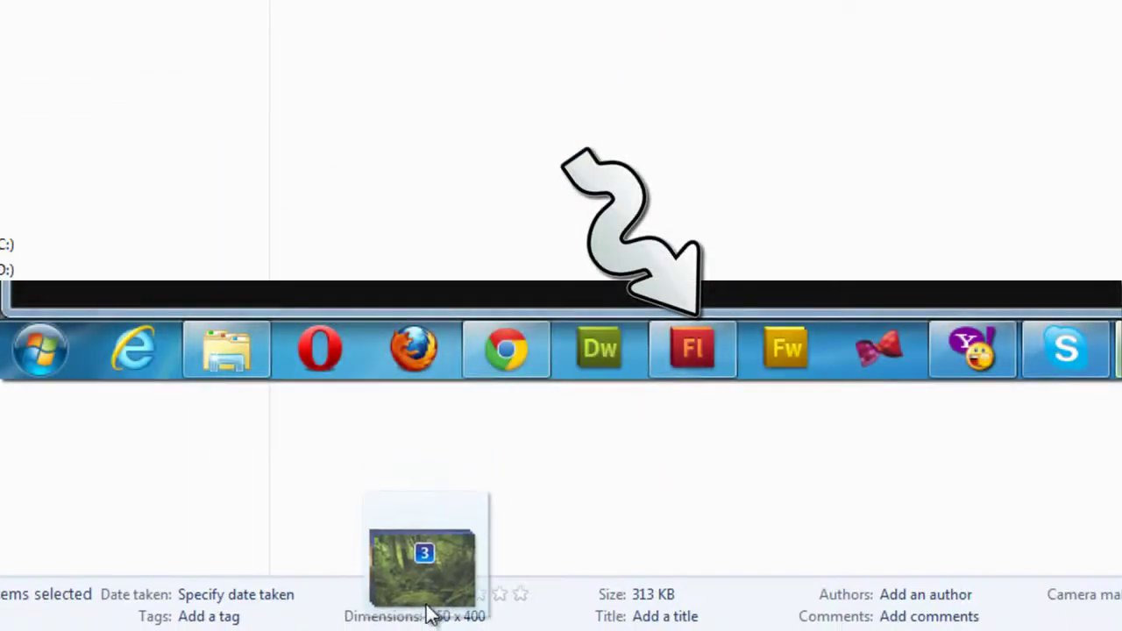
{"action": "left_click_drag", "start_coordinate": [430, 614], "coordinate": [426, 135]}
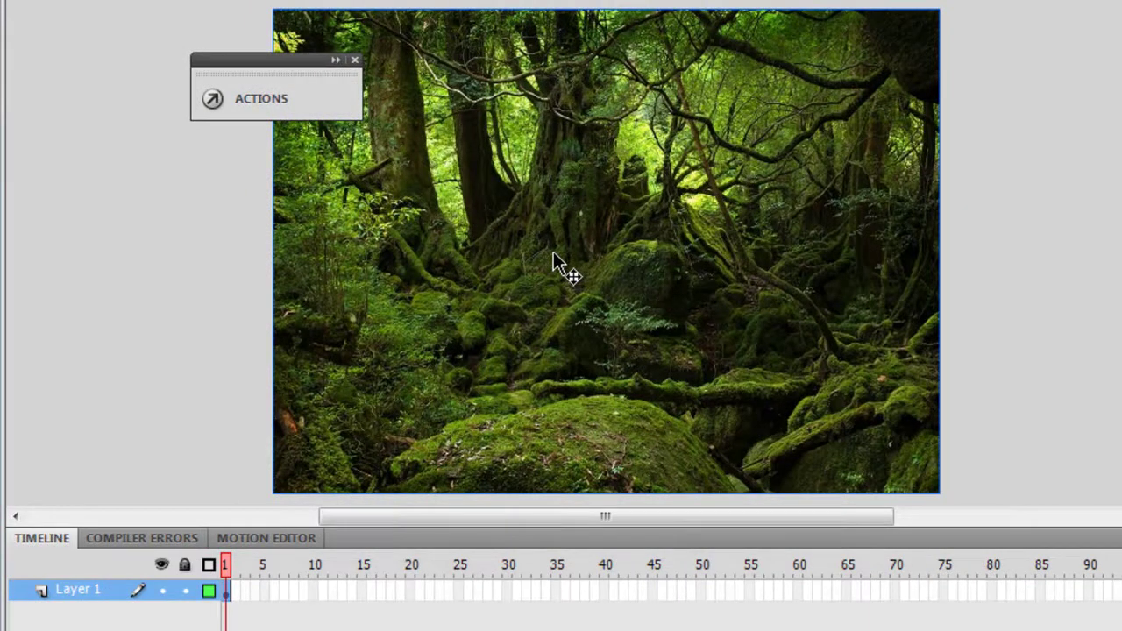
Move the forest and lake photos aside to check all three are stacked, then undo the moves
{"action": "key", "text": "ctrl+a"}
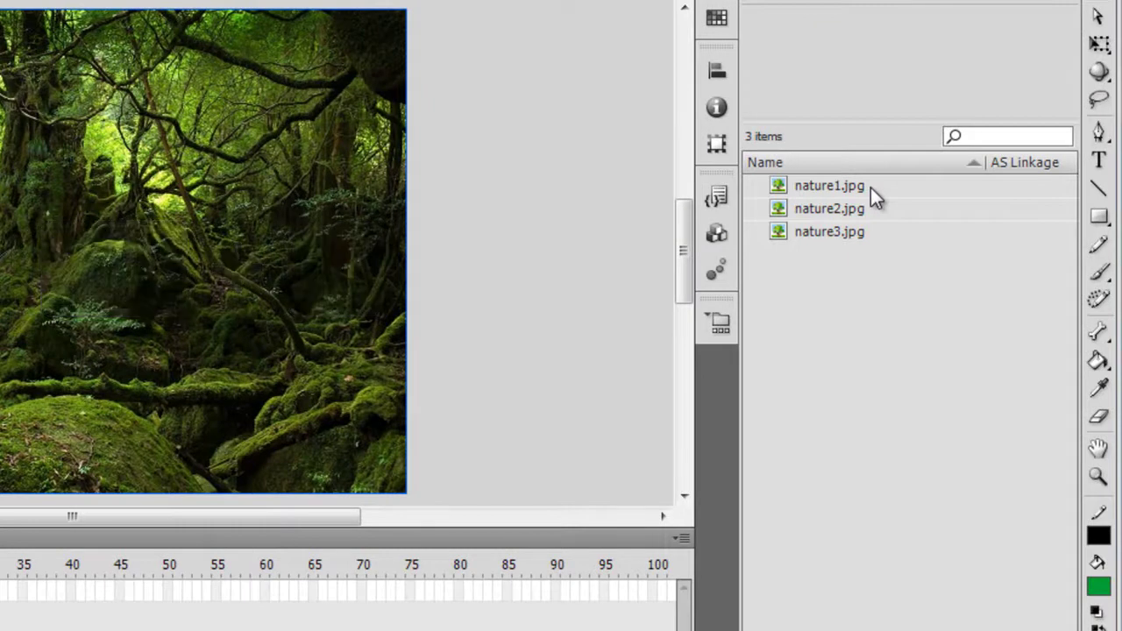
{"action": "key", "text": "ctrl+a"}
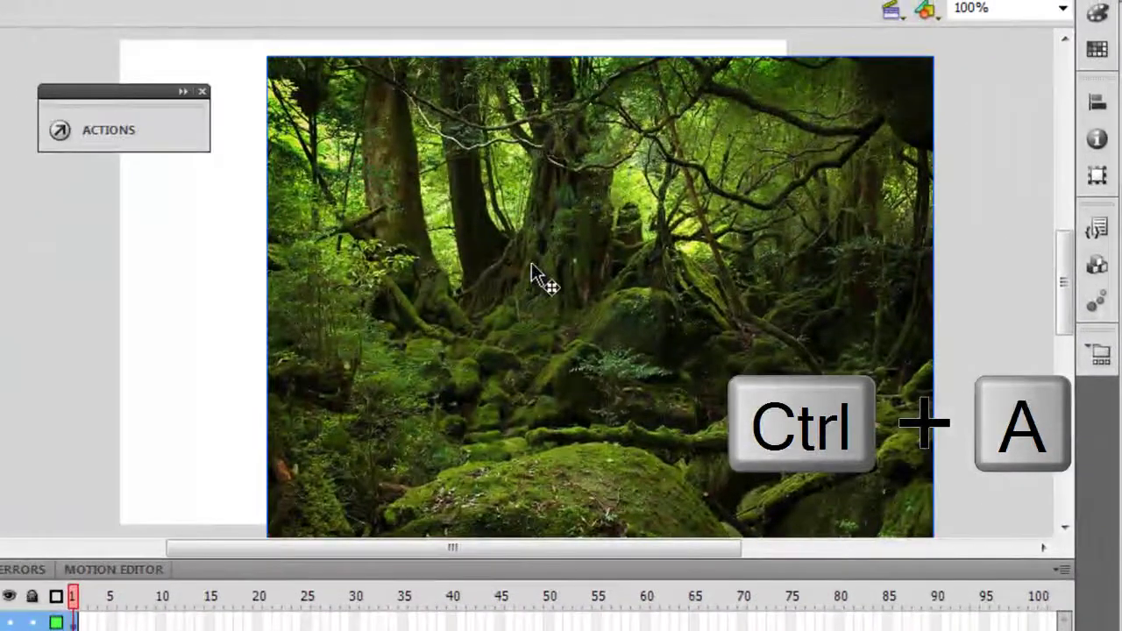
{"action": "left_click", "coordinate": [250, 225]}
{"action": "left_click_drag", "start_coordinate": [407, 241], "coordinate": [241, 300]}
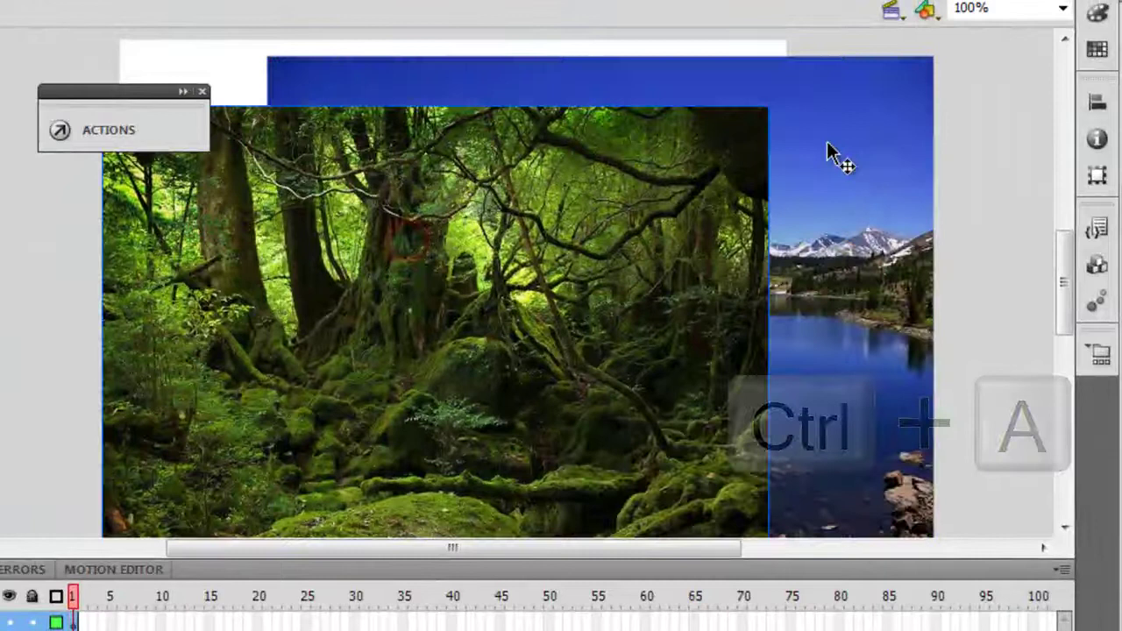
{"action": "left_click_drag", "start_coordinate": [833, 150], "coordinate": [1032, 255]}
{"action": "key", "text": "ctrl+z"}
{"action": "key", "text": "ctrl+z"}
{"action": "key", "text": "ctrl+z"}
{"action": "key", "text": "ctrl+z"}
{"action": "key", "text": "ctrl+z"}
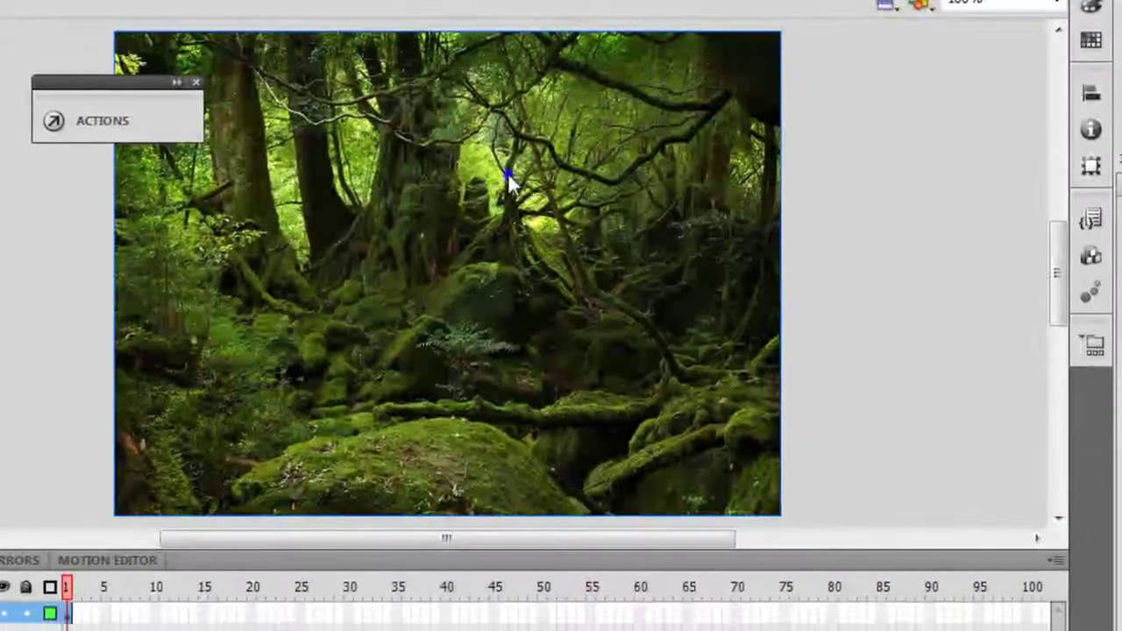
Distribute the photos to their own layers and delete the empty Layer 1
{"action": "right_click", "coordinate": [515, 161]}
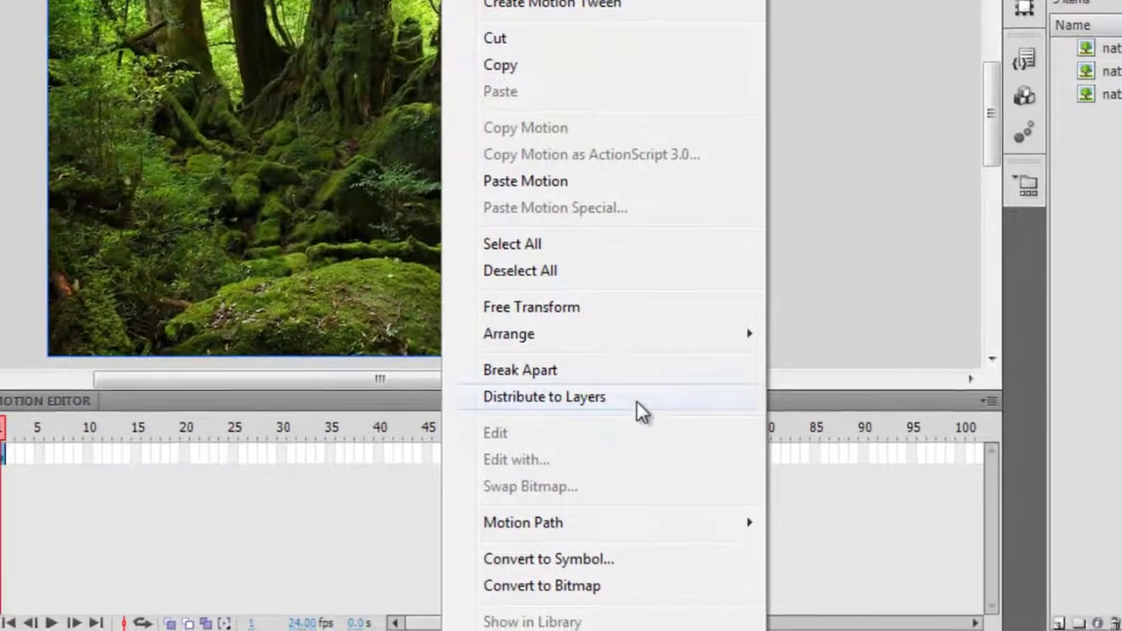
{"action": "left_click", "coordinate": [631, 401]}
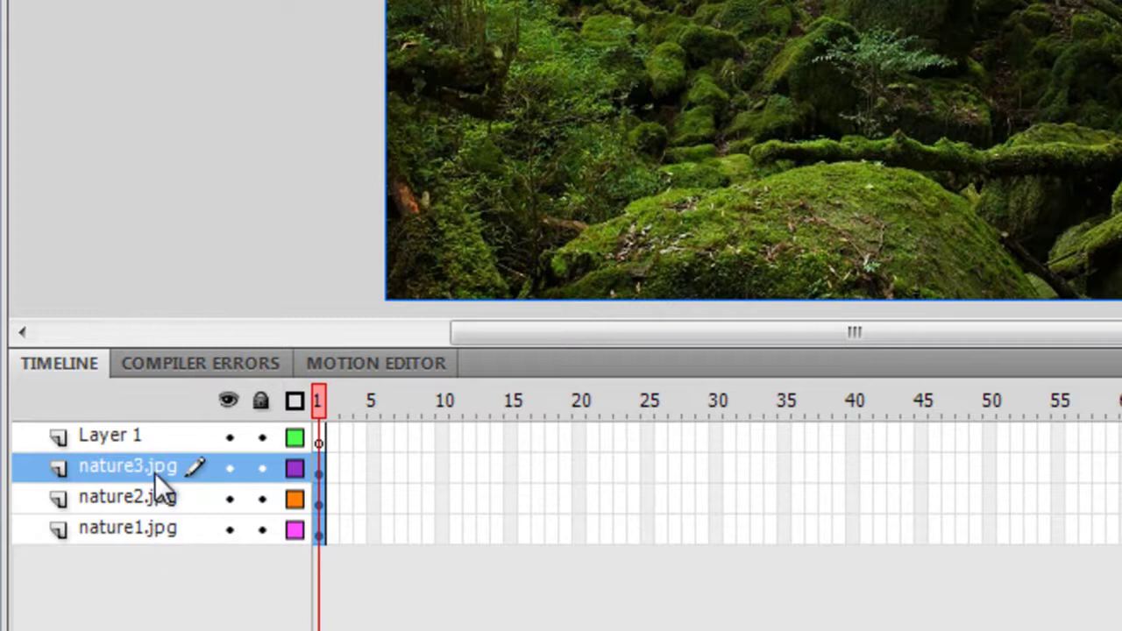
{"action": "left_click", "coordinate": [128, 432]}
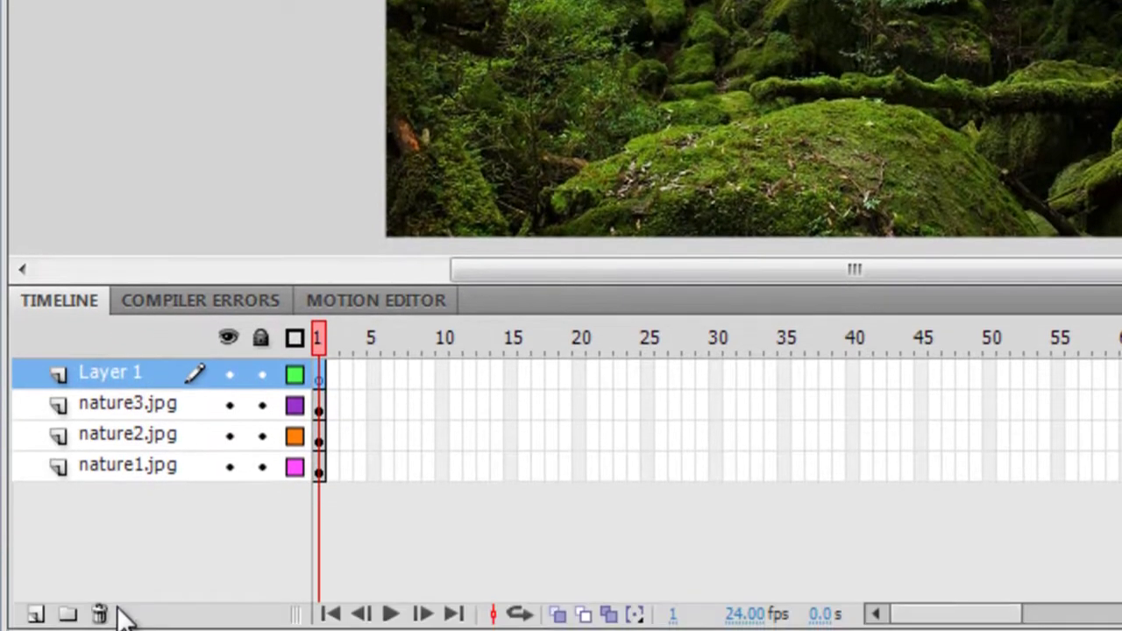
{"action": "left_click", "coordinate": [103, 608]}
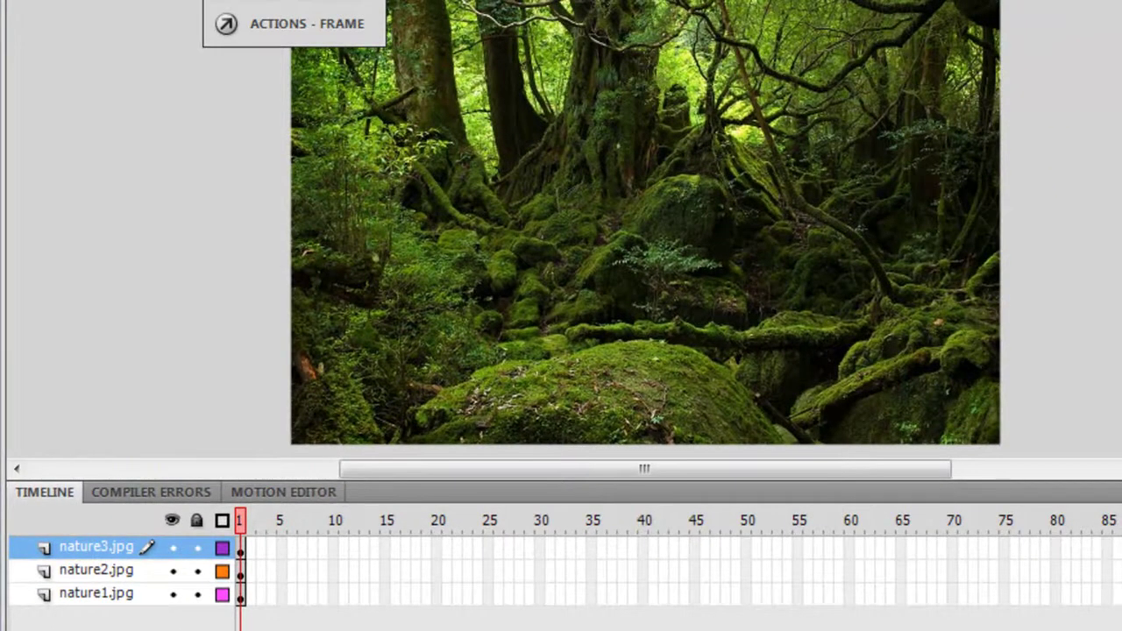
Hide and lock the nature2.jpg and nature1.jpg layers
{"action": "left_click", "coordinate": [174, 571]}
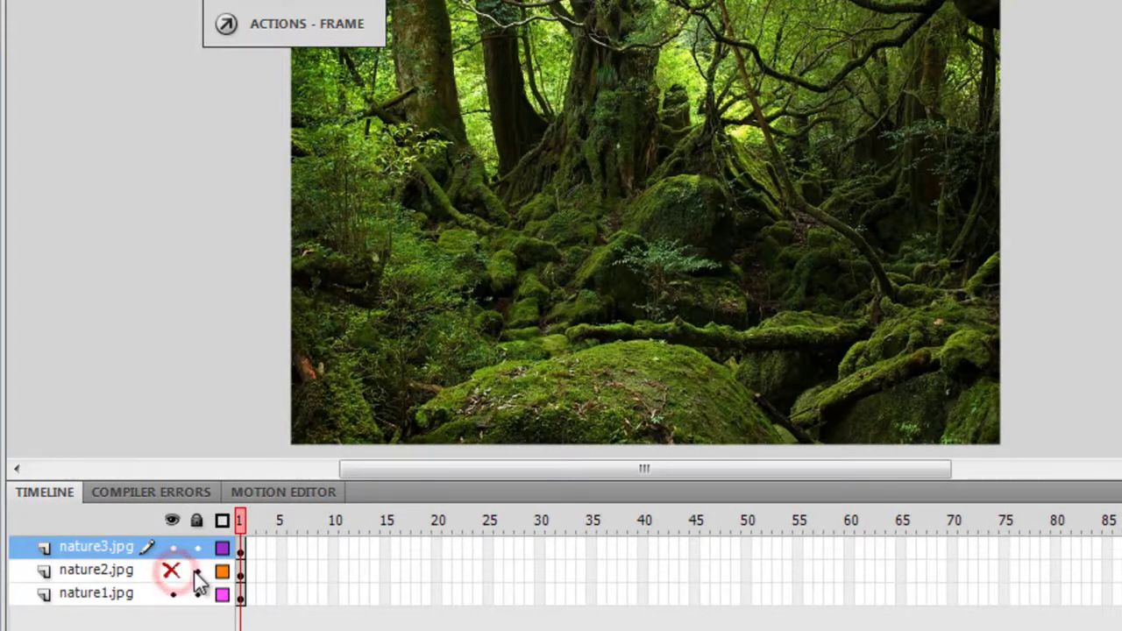
{"action": "left_click", "coordinate": [195, 570]}
{"action": "left_click", "coordinate": [172, 594]}
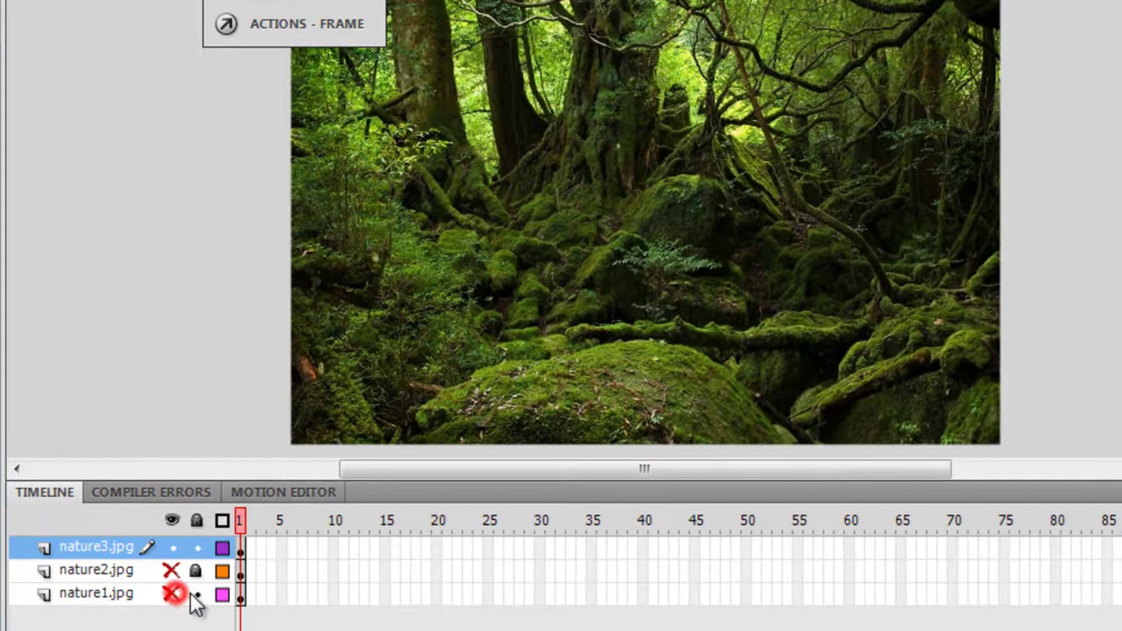
{"action": "left_click", "coordinate": [195, 595]}
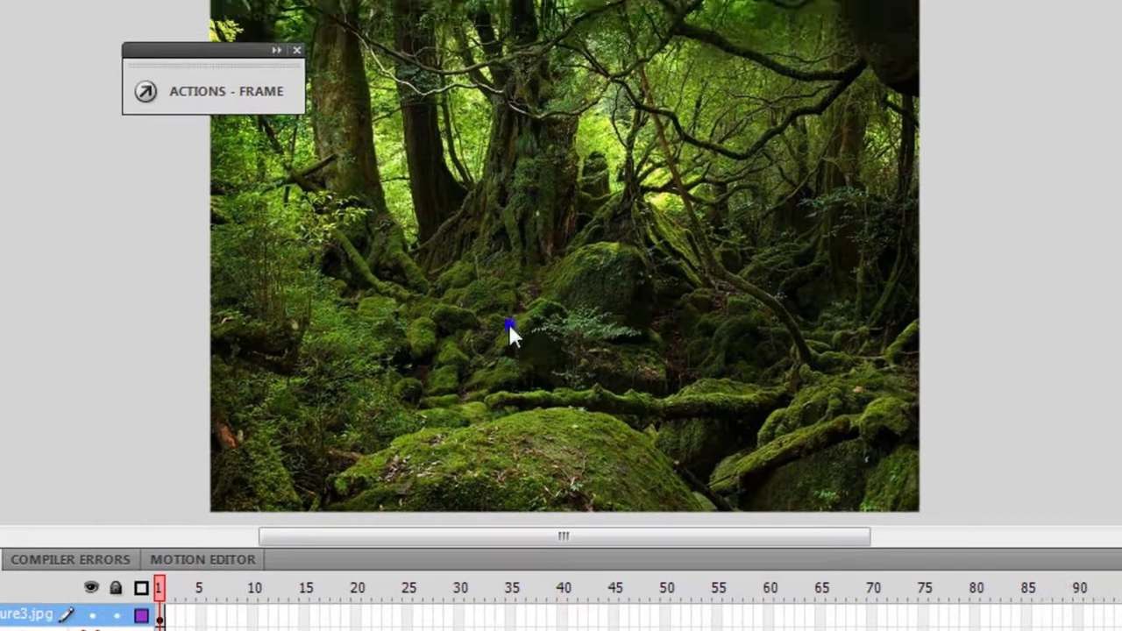
Create a motion tween on the forest photo, accepting its conversion to a symbol
{"action": "right_click", "coordinate": [588, 254]}
{"action": "left_click", "coordinate": [676, 147]}
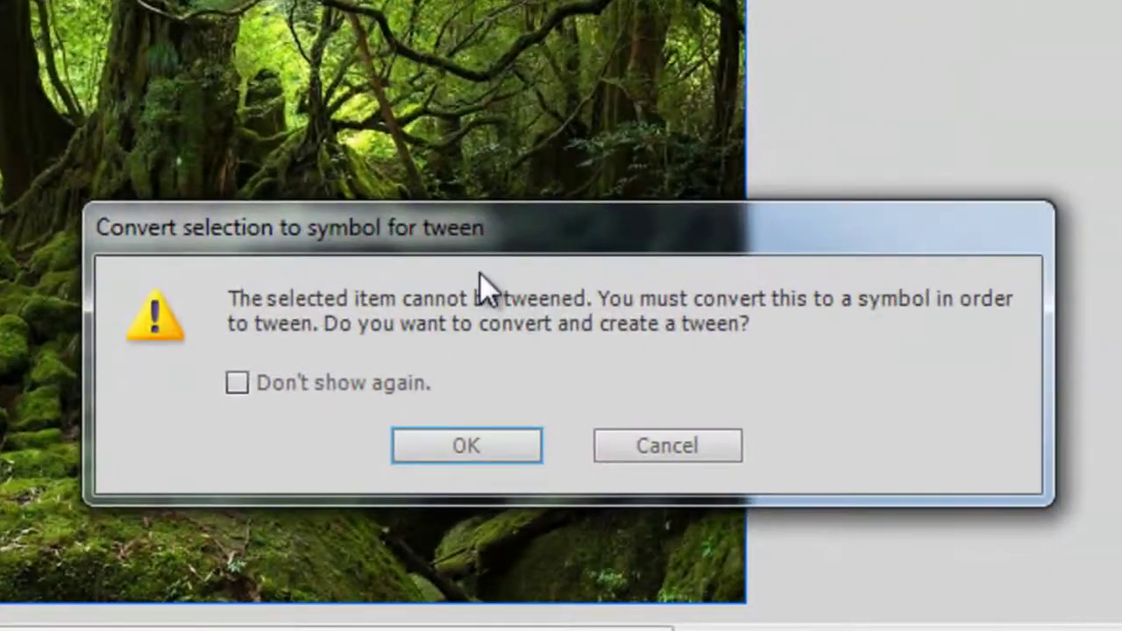
{"action": "left_click", "coordinate": [489, 445]}
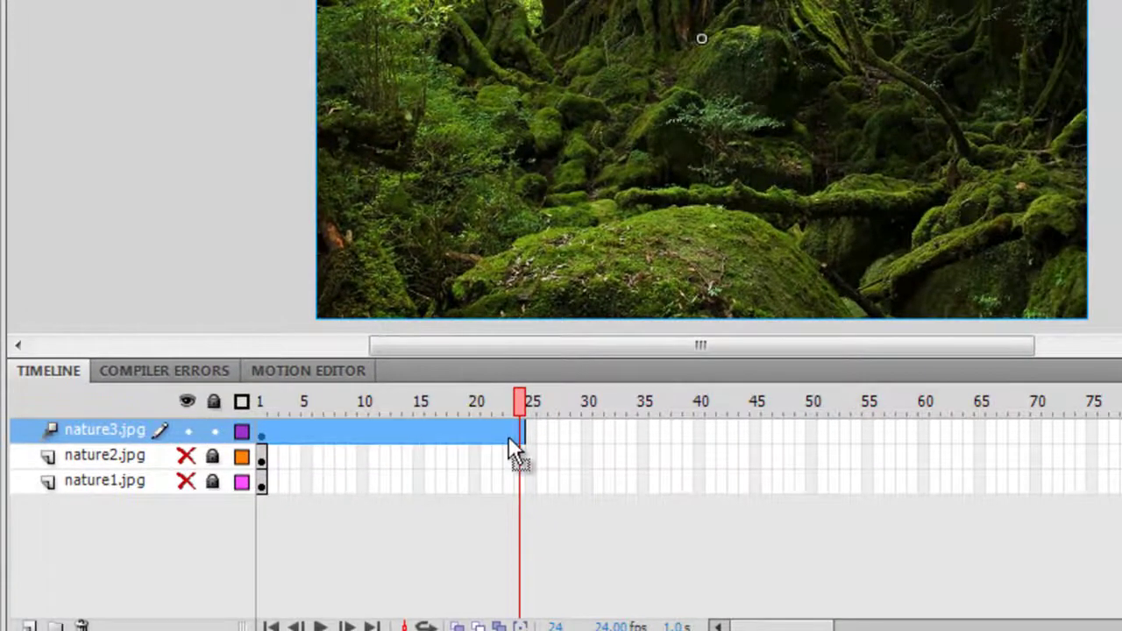
Extend the nature3.jpg tween span to end at frame 48 and preview it
{"action": "left_click_drag", "start_coordinate": [524, 437], "coordinate": [801, 430]}
{"action": "left_click", "coordinate": [791, 431]}
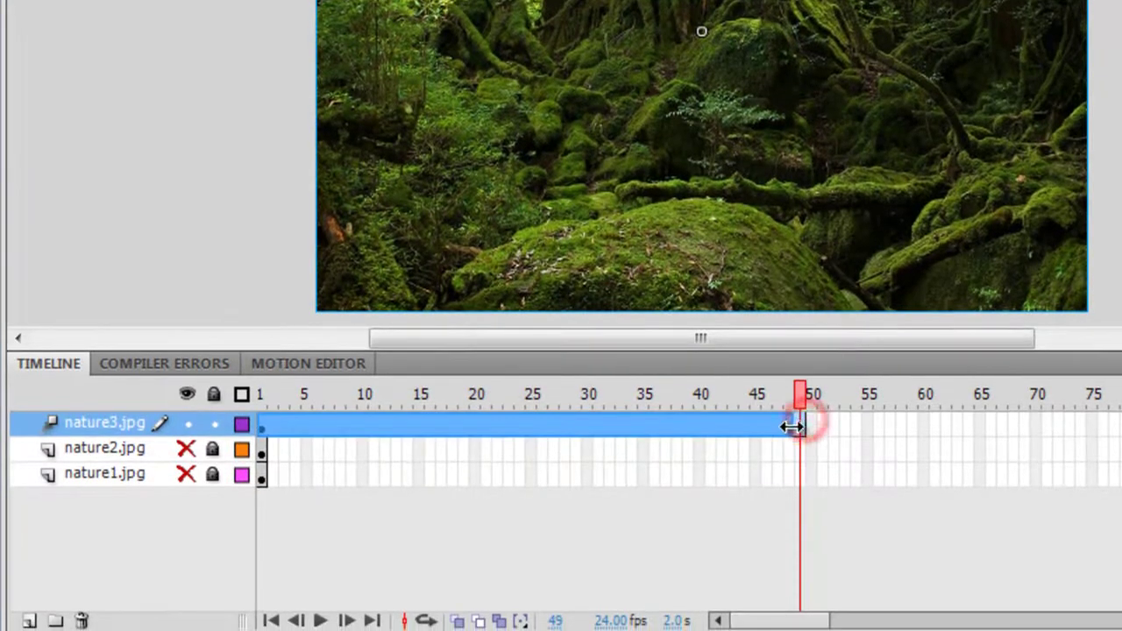
{"action": "left_click", "coordinate": [791, 427]}
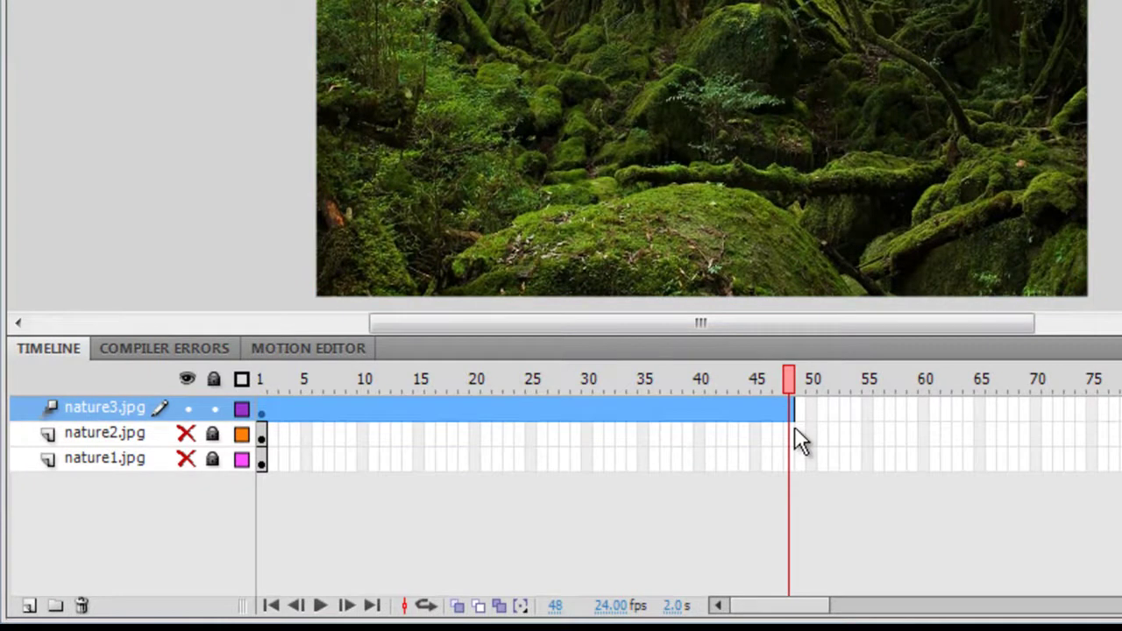
{"action": "left_click", "coordinate": [785, 372]}
{"action": "key", "text": "Return"}
{"action": "left_click_drag", "start_coordinate": [824, 351], "coordinate": [522, 346]}
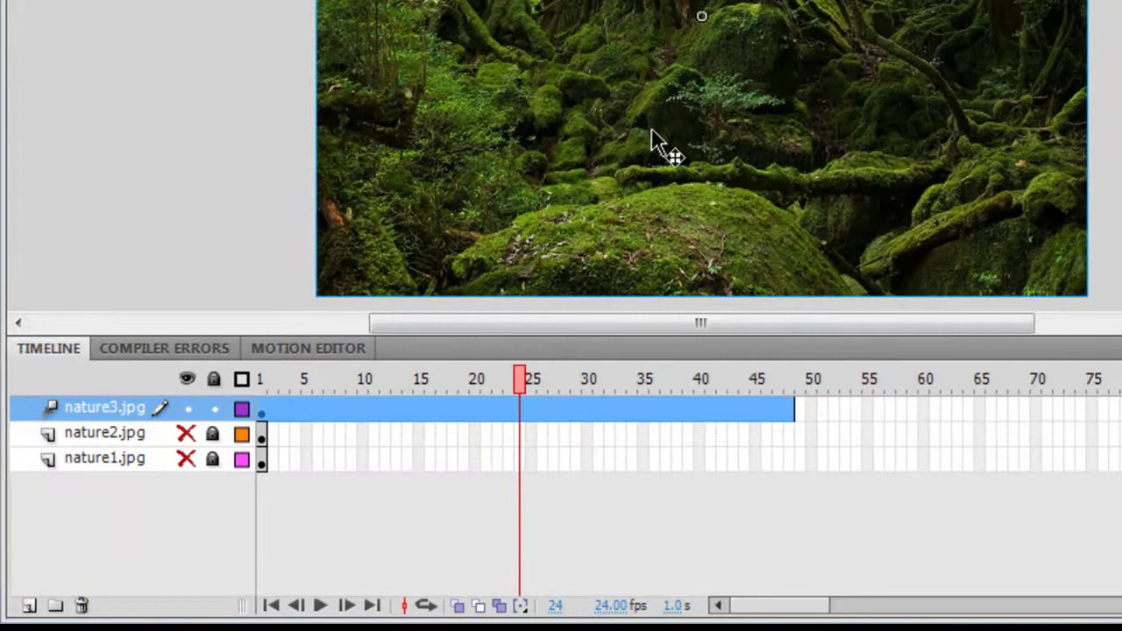
Give the forest photo an Alpha colour effect: full opacity at frame 24, 50% alpha at frame 1
{"action": "left_click", "coordinate": [656, 95]}
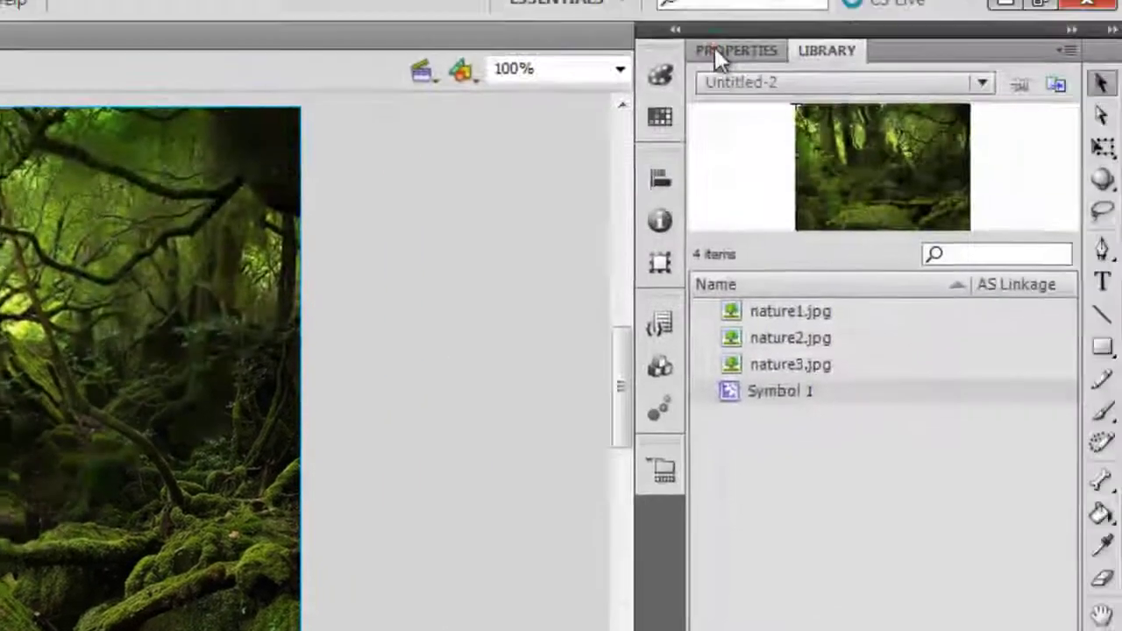
{"action": "left_click", "coordinate": [711, 48]}
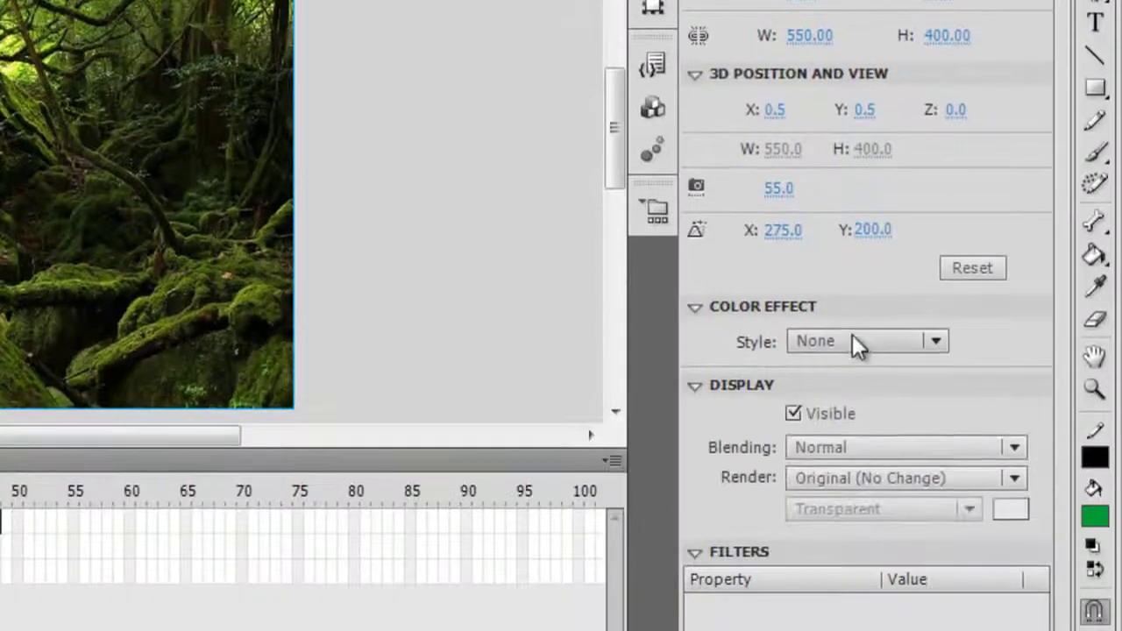
{"action": "left_click", "coordinate": [852, 333]}
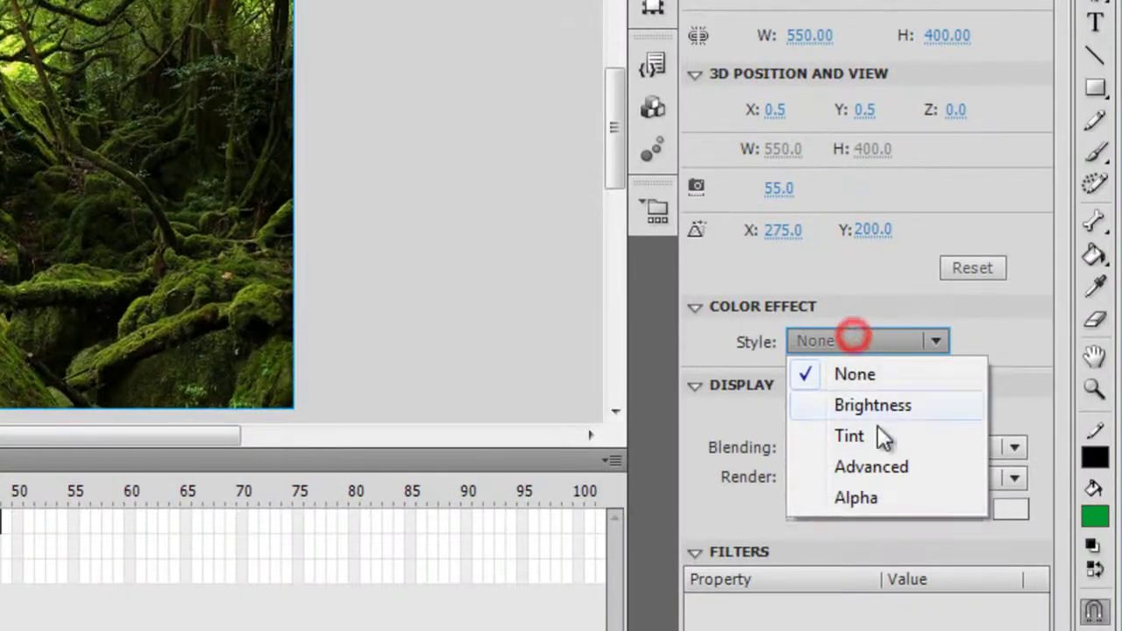
{"action": "left_click", "coordinate": [904, 497]}
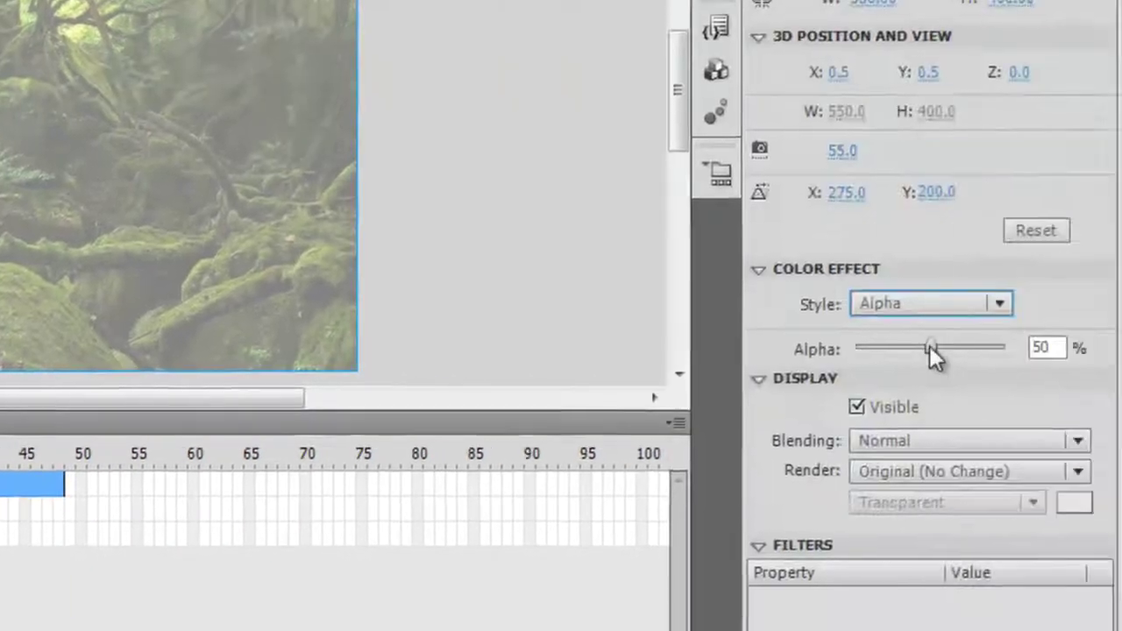
{"action": "left_click_drag", "start_coordinate": [864, 343], "coordinate": [958, 343]}
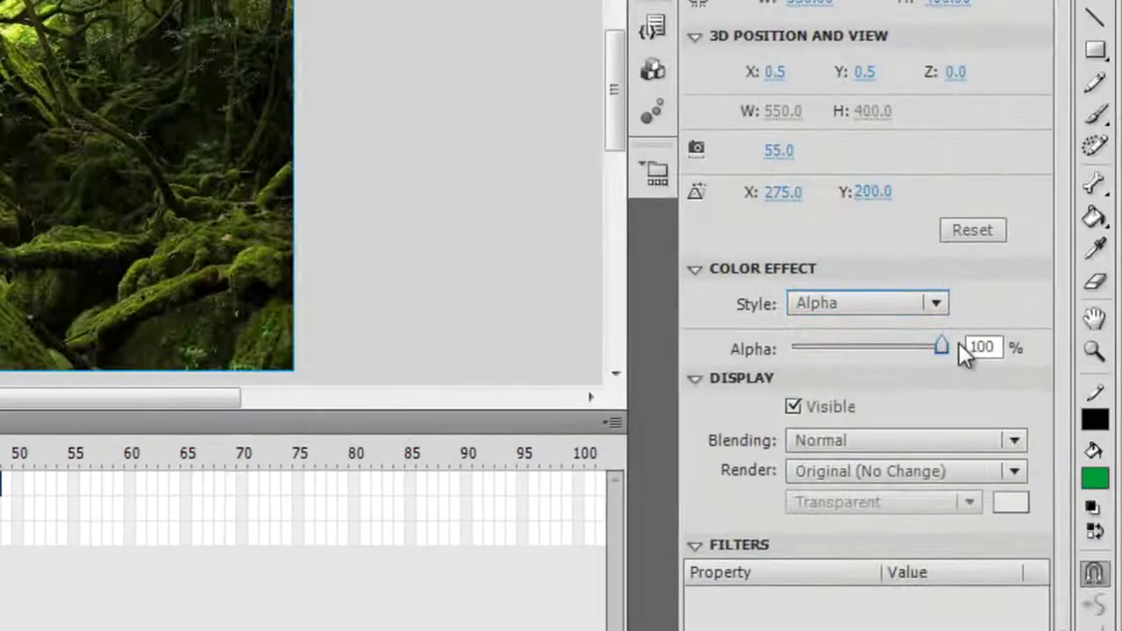
{"action": "left_click_drag", "start_coordinate": [523, 444], "coordinate": [257, 425]}
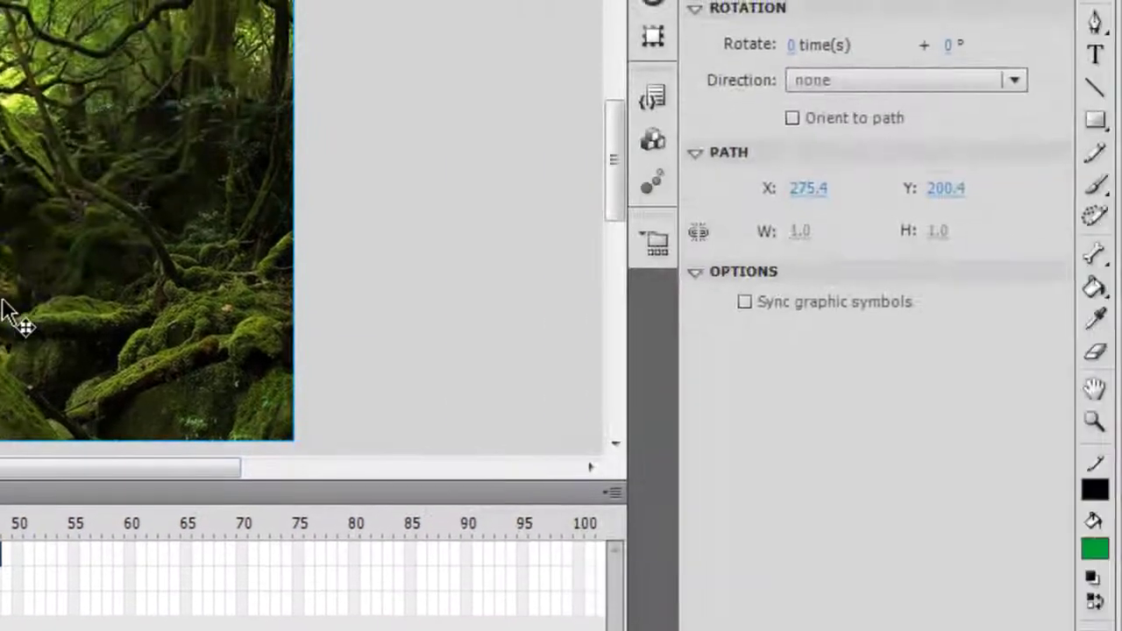
{"action": "left_click", "coordinate": [9, 311]}
{"action": "left_click", "coordinate": [995, 417]}
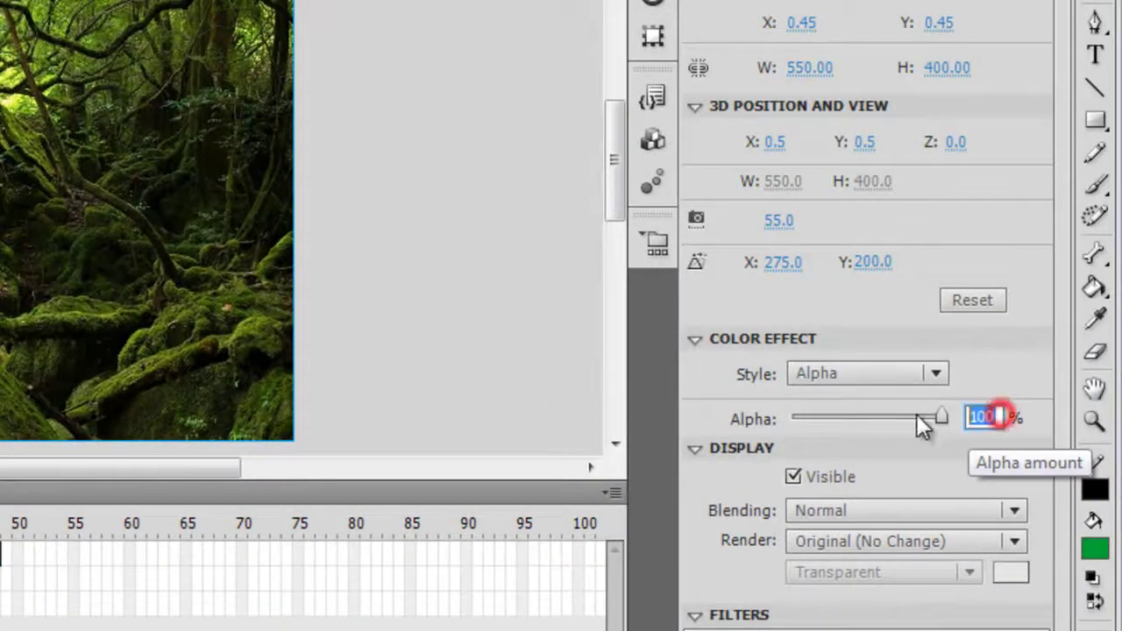
{"action": "type", "text": "50"}
{"action": "key", "text": "Return"}
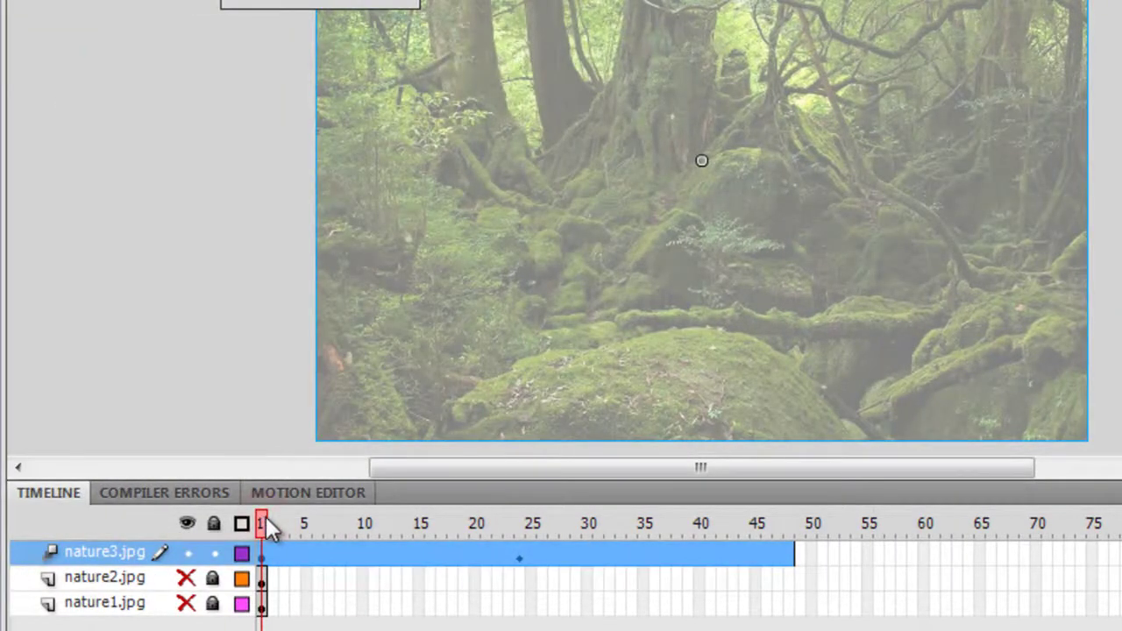
Scrub through the nature3 tween to check the forest photo's fade, then select its span
{"action": "left_click_drag", "start_coordinate": [265, 517], "coordinate": [797, 530]}
{"action": "left_click_drag", "start_coordinate": [699, 585], "coordinate": [213, 547]}
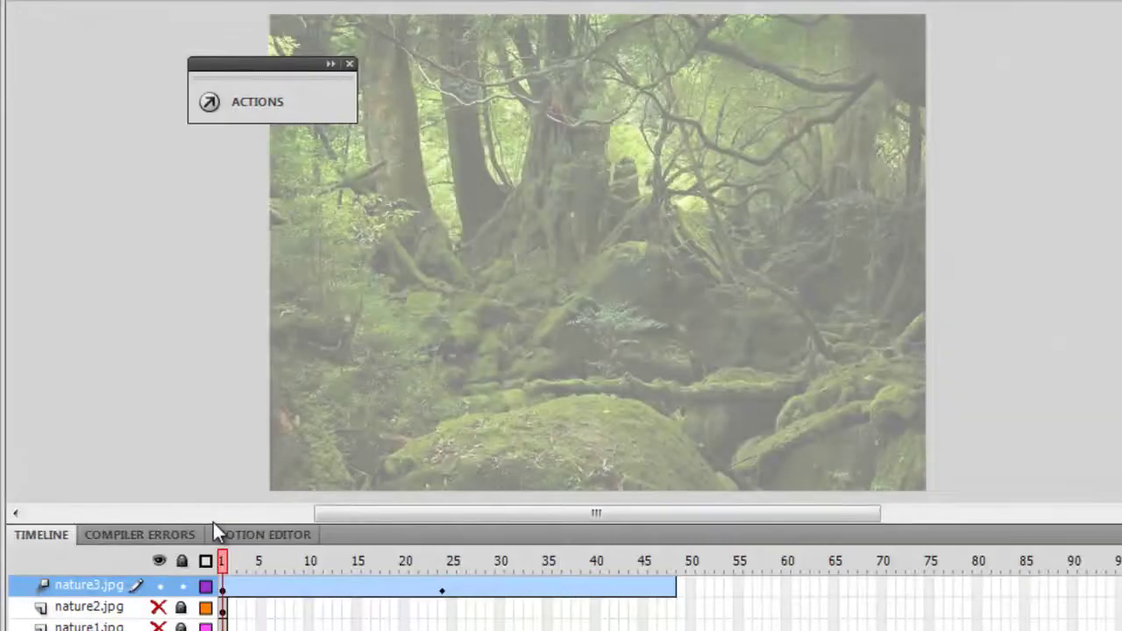
{"action": "left_click_drag", "start_coordinate": [221, 561], "coordinate": [220, 487]}
{"action": "left_click", "coordinate": [363, 585]}
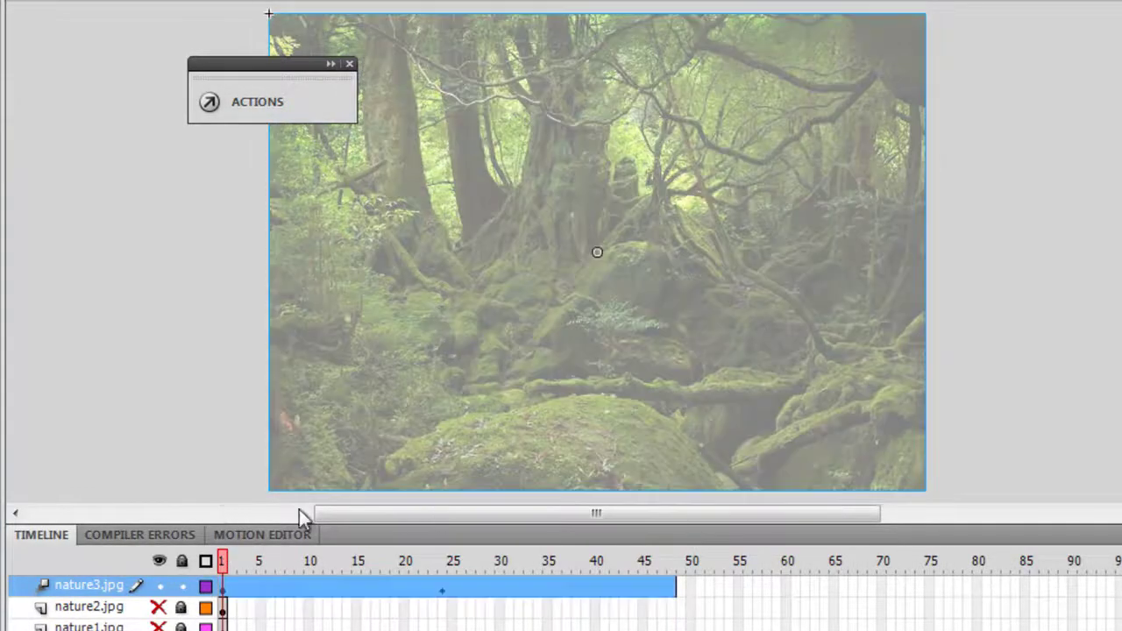
Copy the nature3 tween's motion, hide and lock nature3, and show and unlock nature2
{"action": "right_click", "coordinate": [372, 585]}
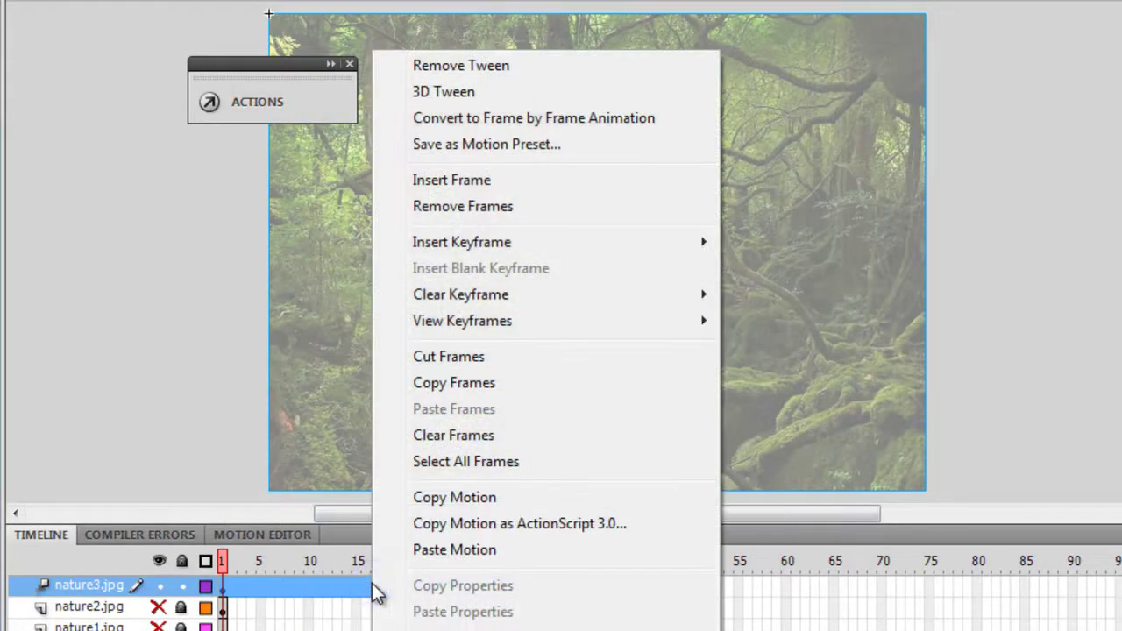
{"action": "left_click", "coordinate": [428, 499]}
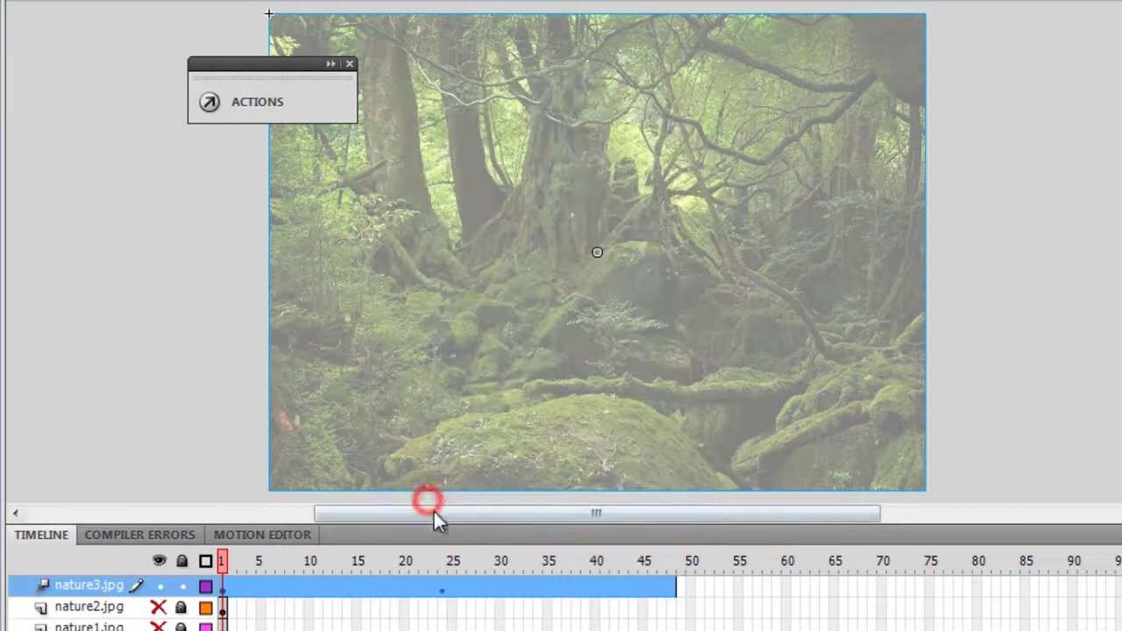
{"action": "left_click", "coordinate": [180, 584]}
{"action": "left_click", "coordinate": [158, 550]}
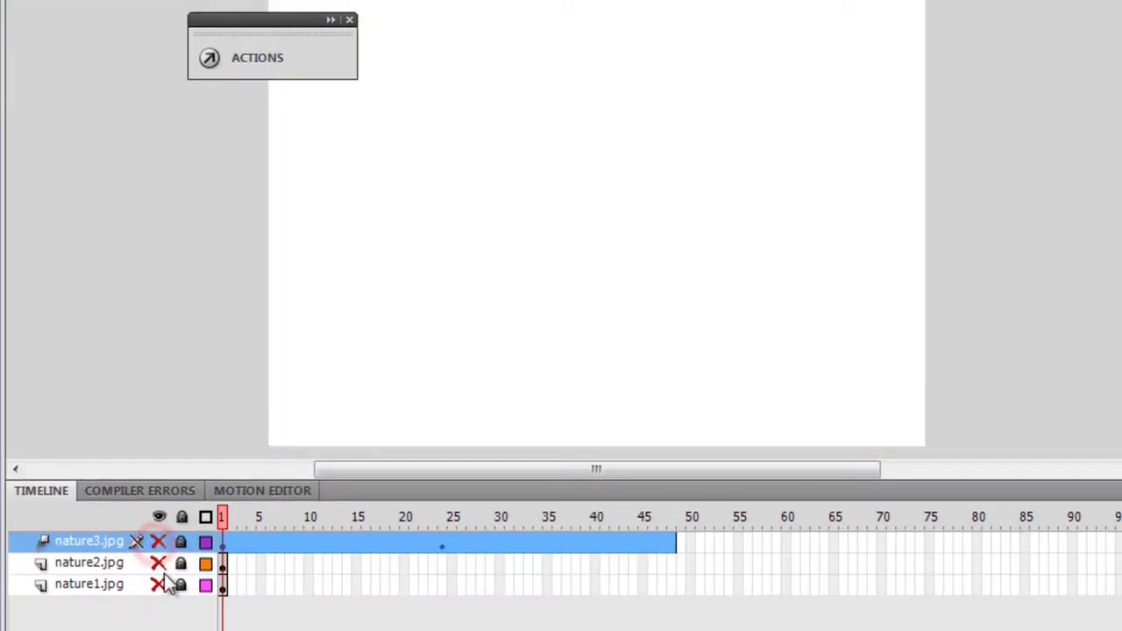
{"action": "left_click", "coordinate": [158, 563]}
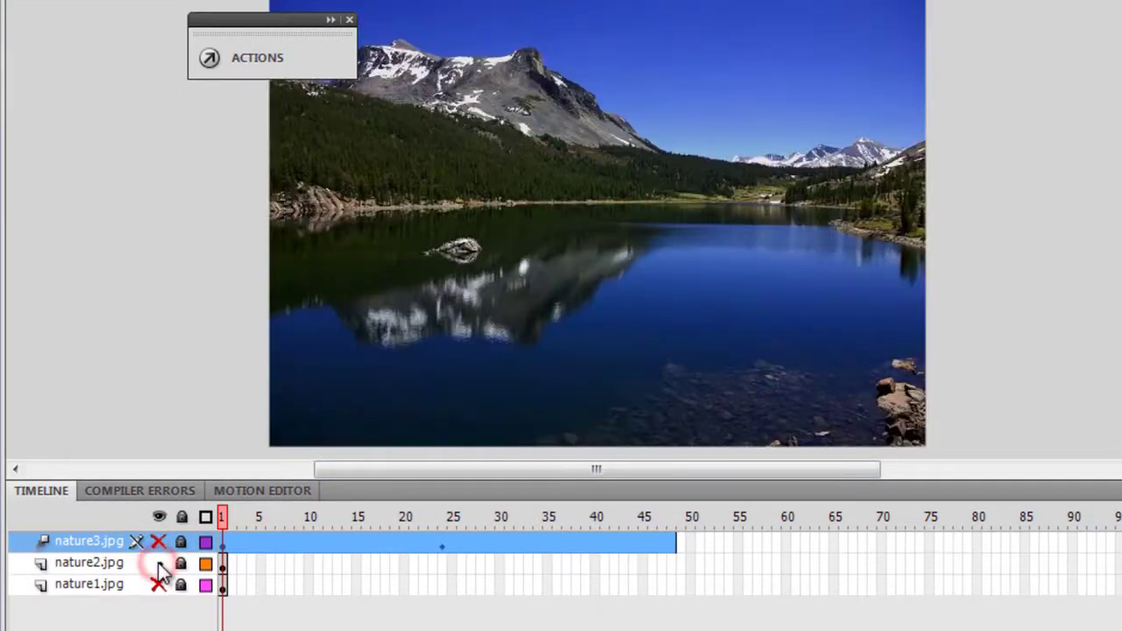
{"action": "left_click", "coordinate": [187, 564]}
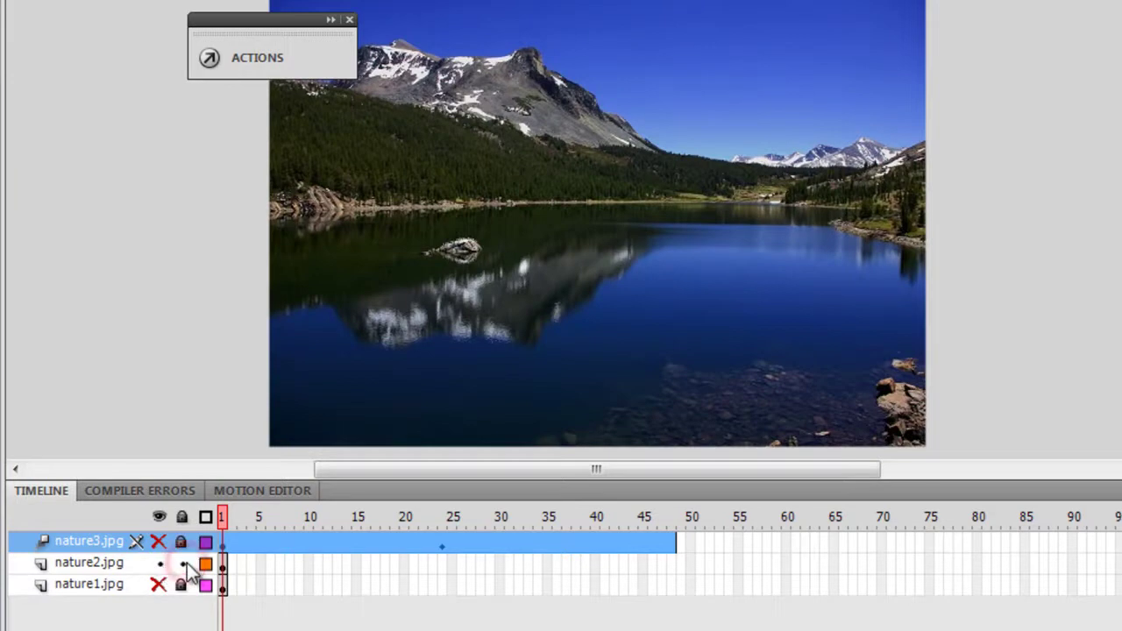
Paste the copied fade motion onto the lake photo, converting it to a symbol
{"action": "right_click", "coordinate": [635, 95]}
{"action": "left_click", "coordinate": [721, 278]}
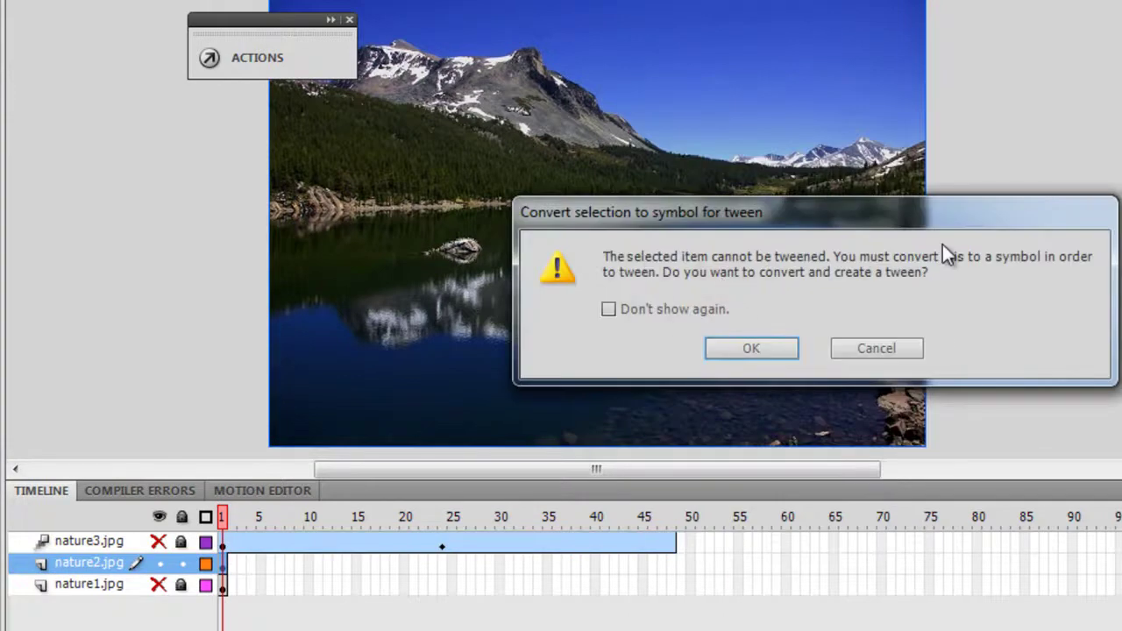
{"action": "left_click", "coordinate": [782, 347]}
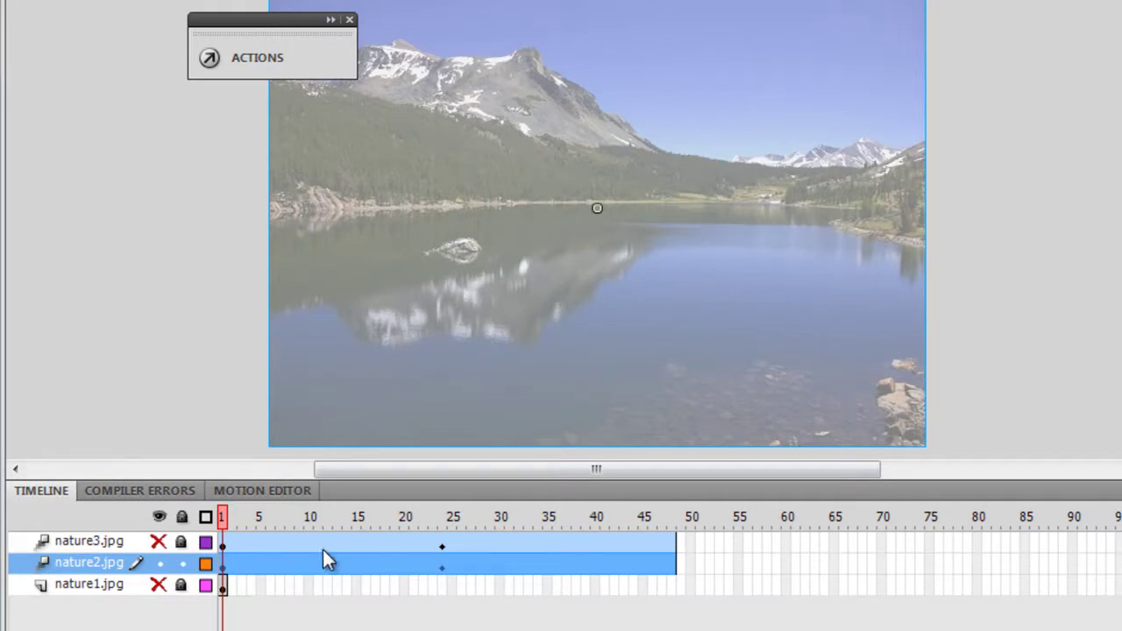
Show and unlock the nature1 layer, and hide and lock nature2
{"action": "left_click", "coordinate": [159, 585]}
{"action": "left_click", "coordinate": [180, 585]}
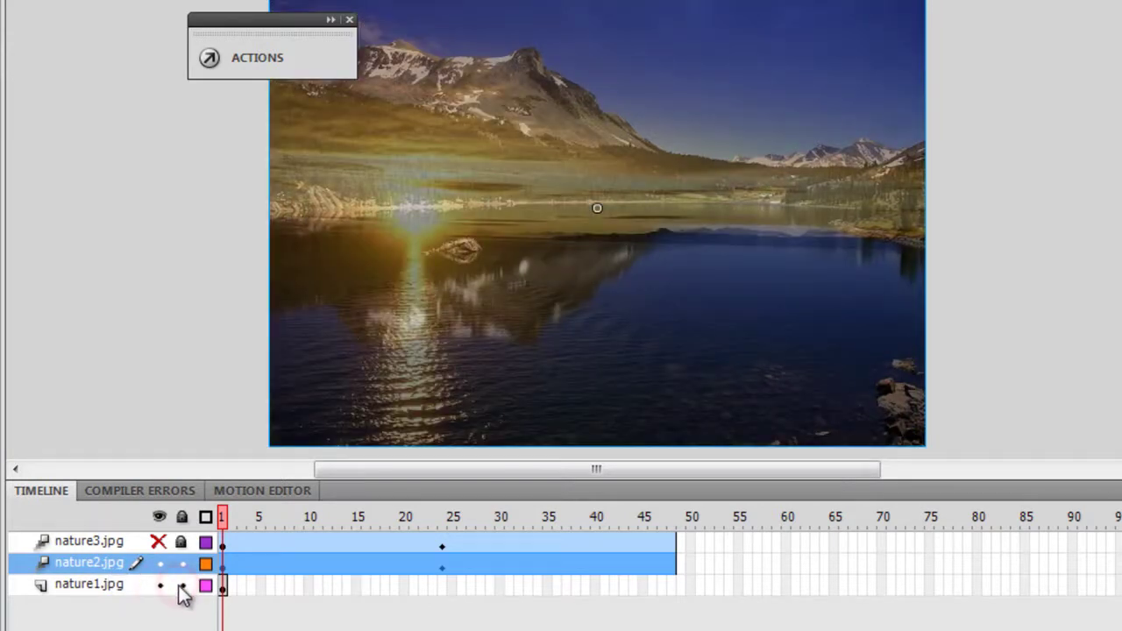
{"action": "left_click", "coordinate": [160, 562]}
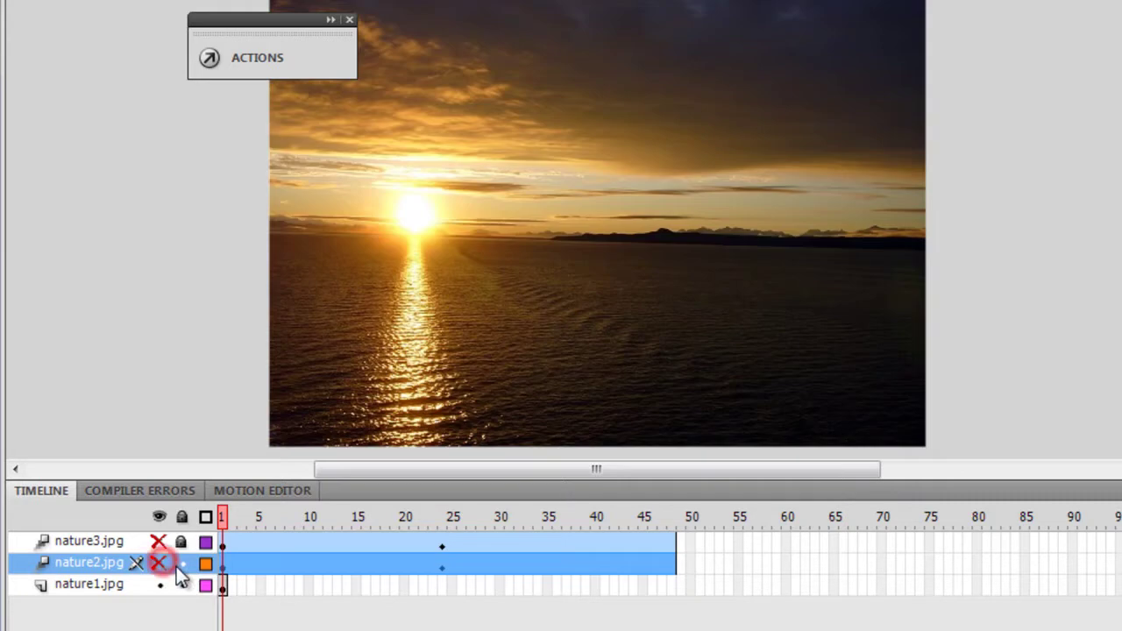
{"action": "left_click", "coordinate": [181, 563]}
Paste the fade motion onto the sunset photo, then unhide the nature2 and nature3 layers
{"action": "right_click", "coordinate": [466, 331]}
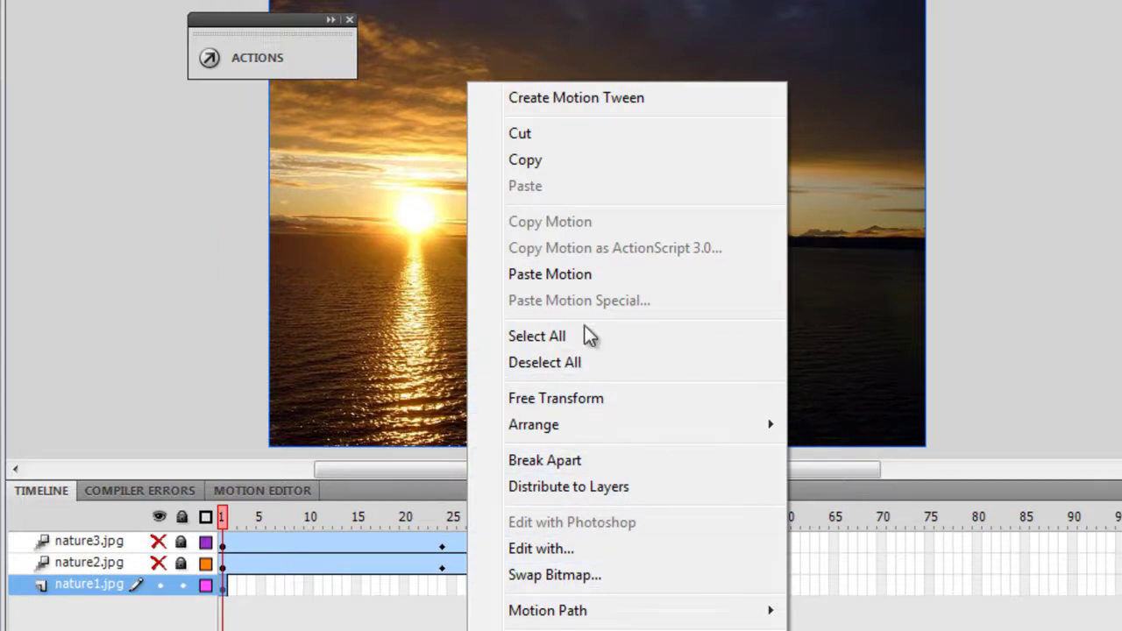
{"action": "left_click", "coordinate": [583, 274]}
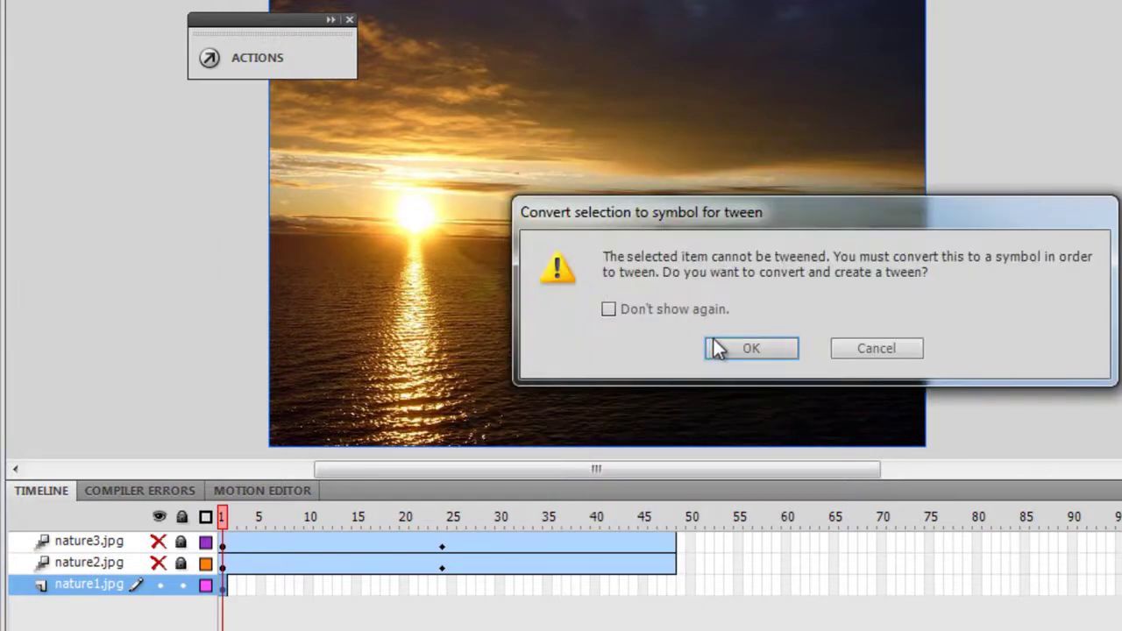
{"action": "left_click", "coordinate": [720, 347]}
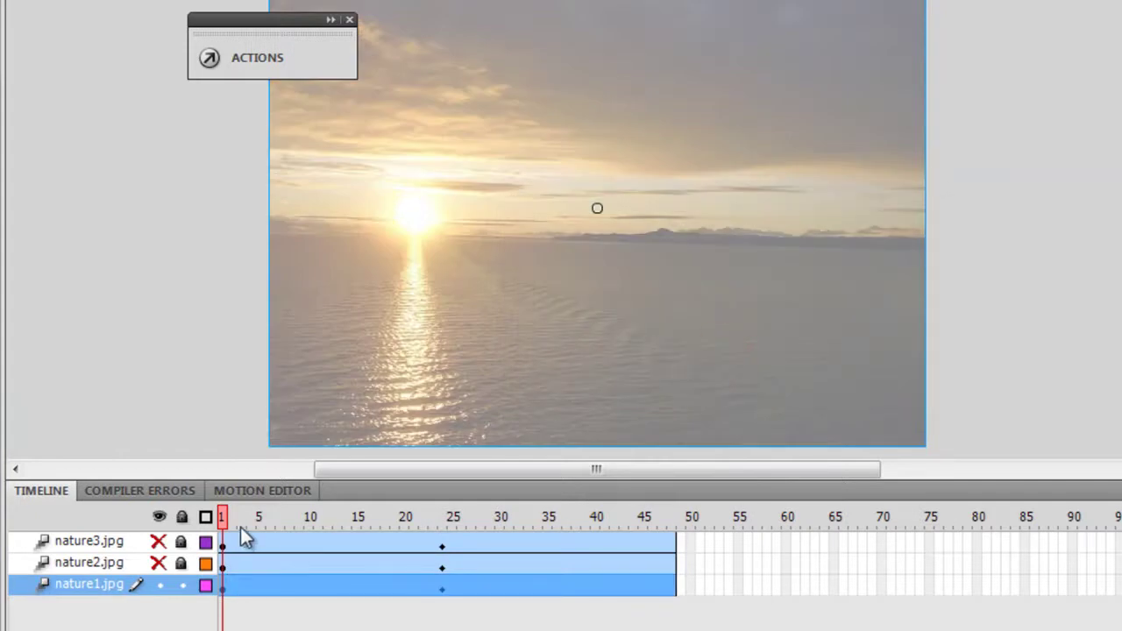
{"action": "left_click", "coordinate": [159, 563]}
{"action": "left_click", "coordinate": [158, 542]}
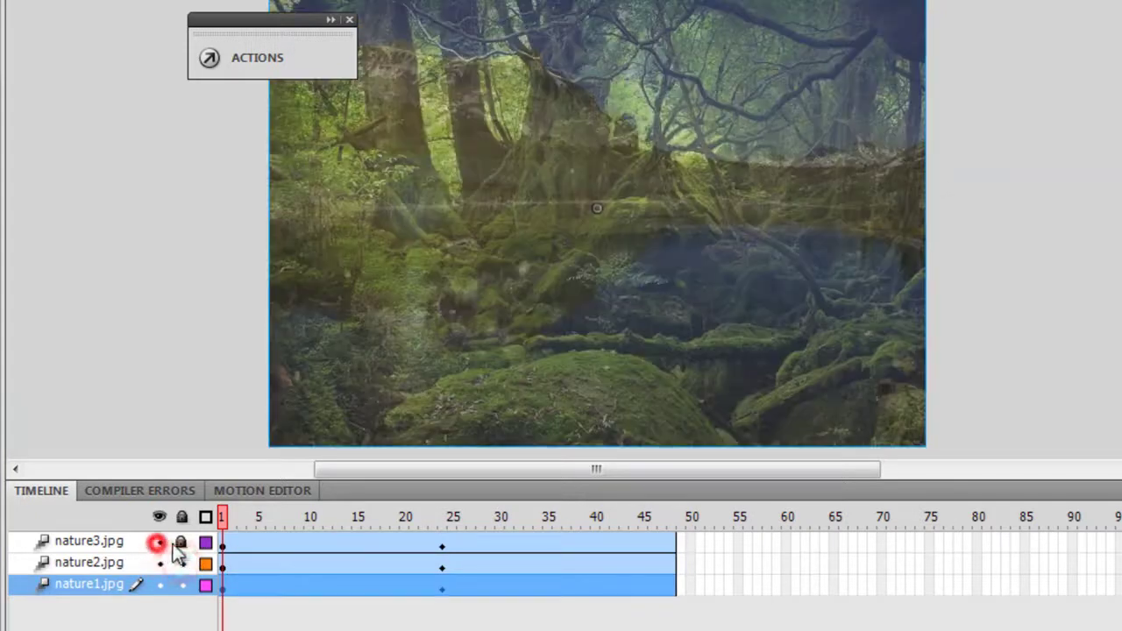
Preview the fades, then move the nature3 tween to start at frame 49
{"action": "left_click_drag", "start_coordinate": [226, 516], "coordinate": [357, 516]}
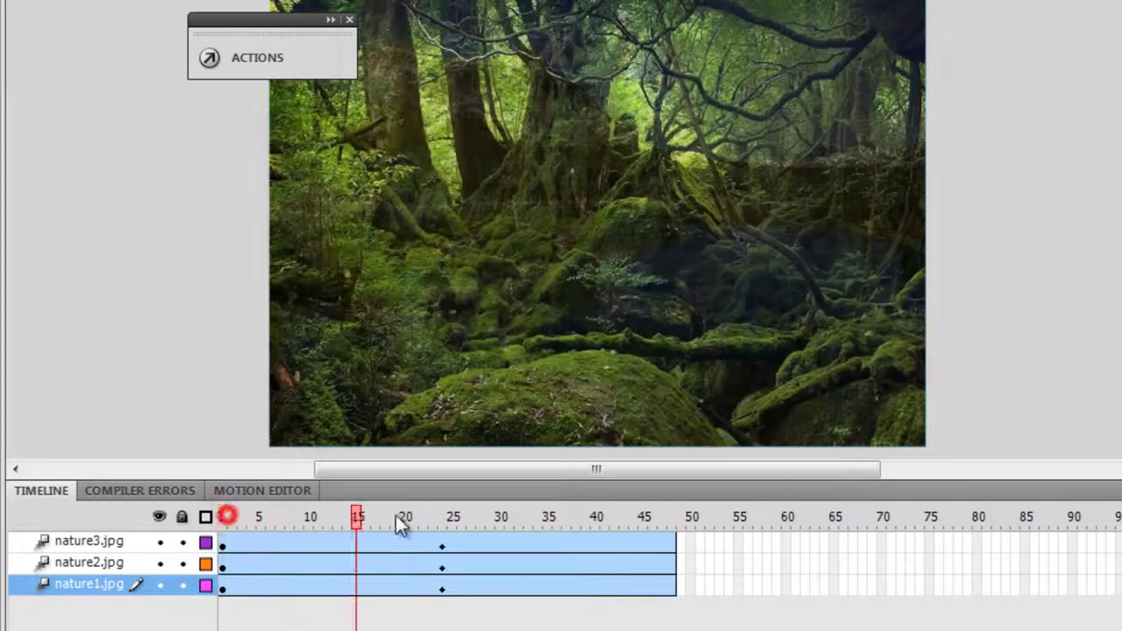
{"action": "key", "text": "Return"}
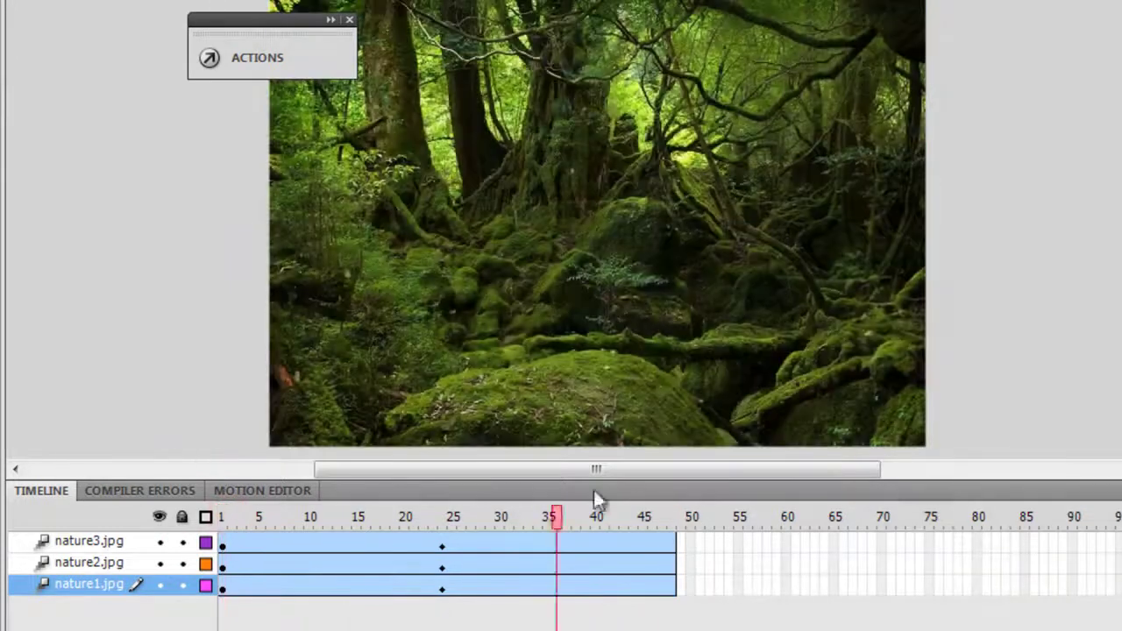
{"action": "key", "text": "Return"}
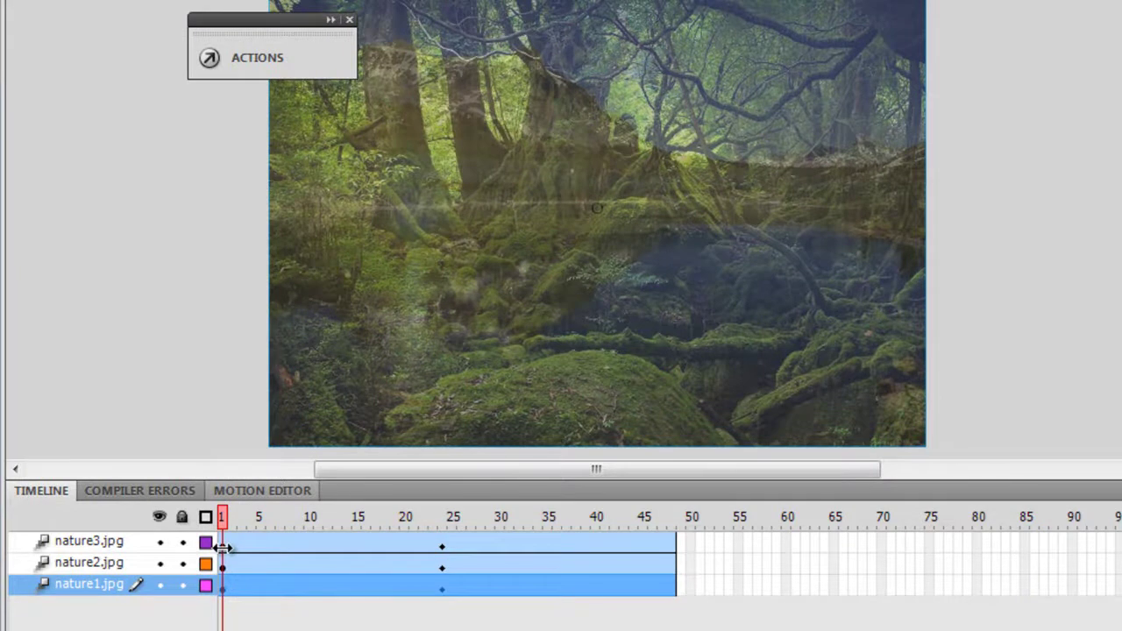
{"action": "left_click", "coordinate": [224, 548]}
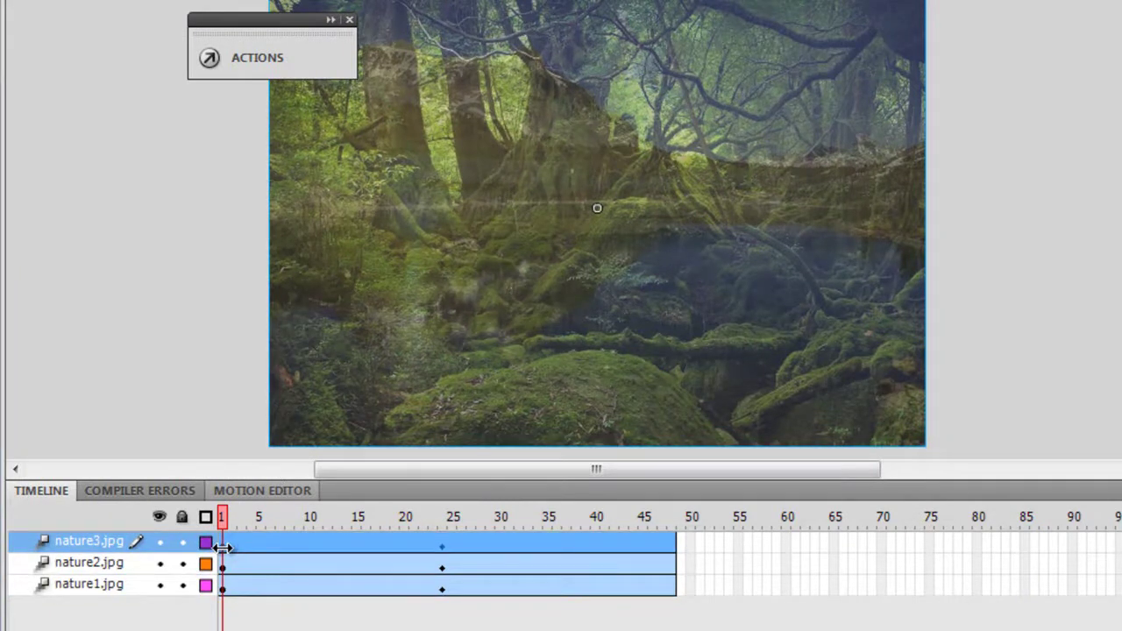
{"action": "left_click_drag", "start_coordinate": [248, 539], "coordinate": [714, 531]}
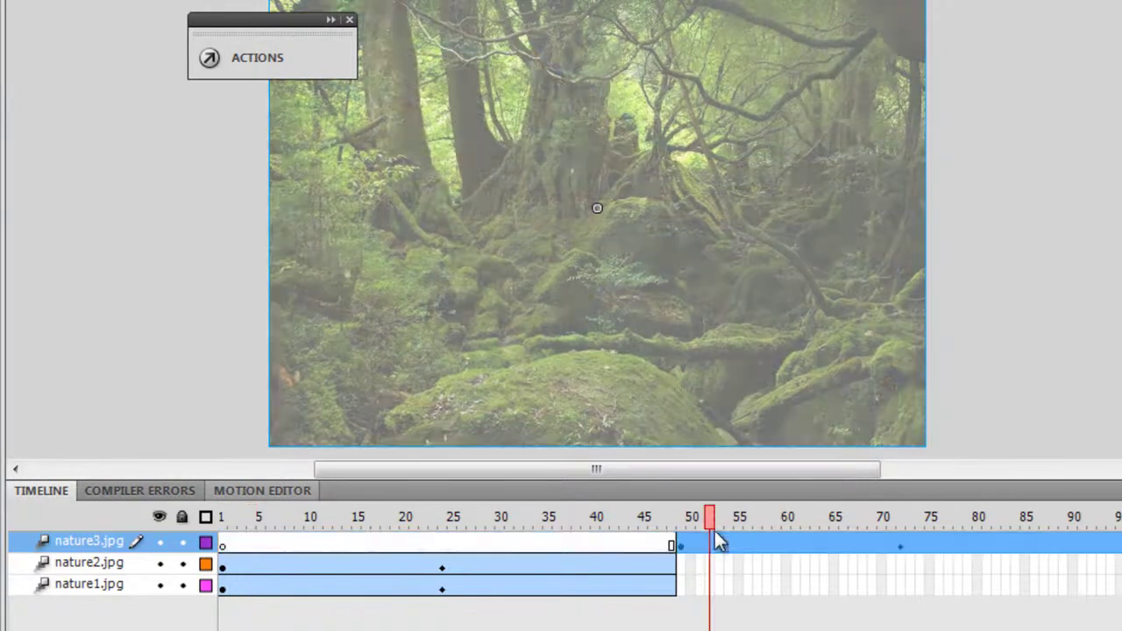
Shift the nature2 tween to start around frame 97, after nature3 ends, and rewind to frame 1
{"action": "left_click", "coordinate": [222, 566]}
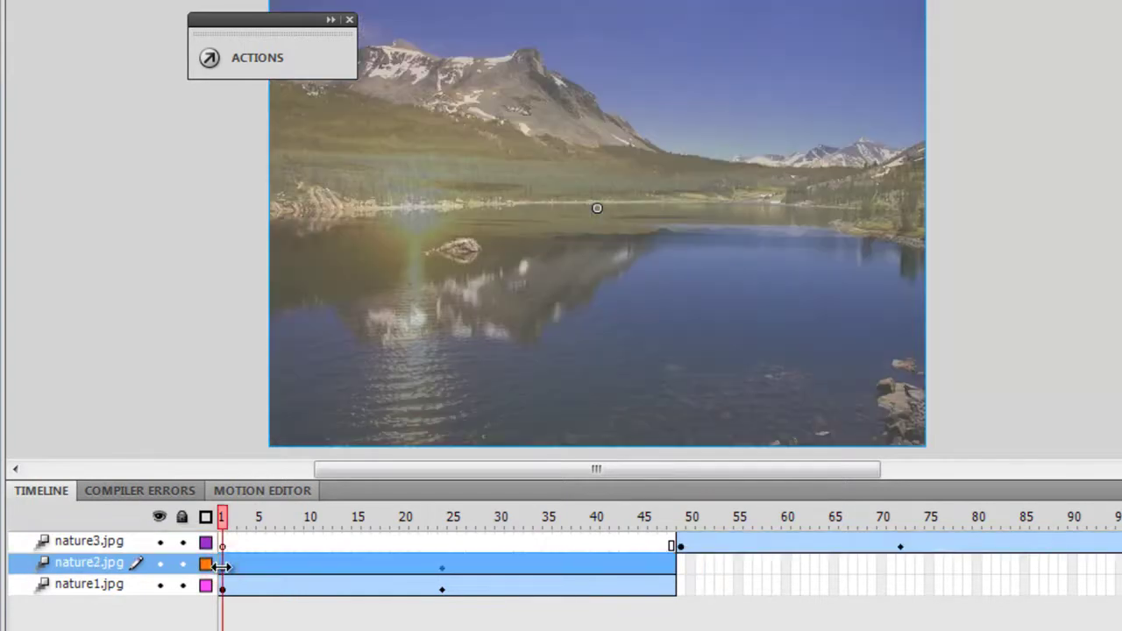
{"action": "left_click", "coordinate": [247, 569]}
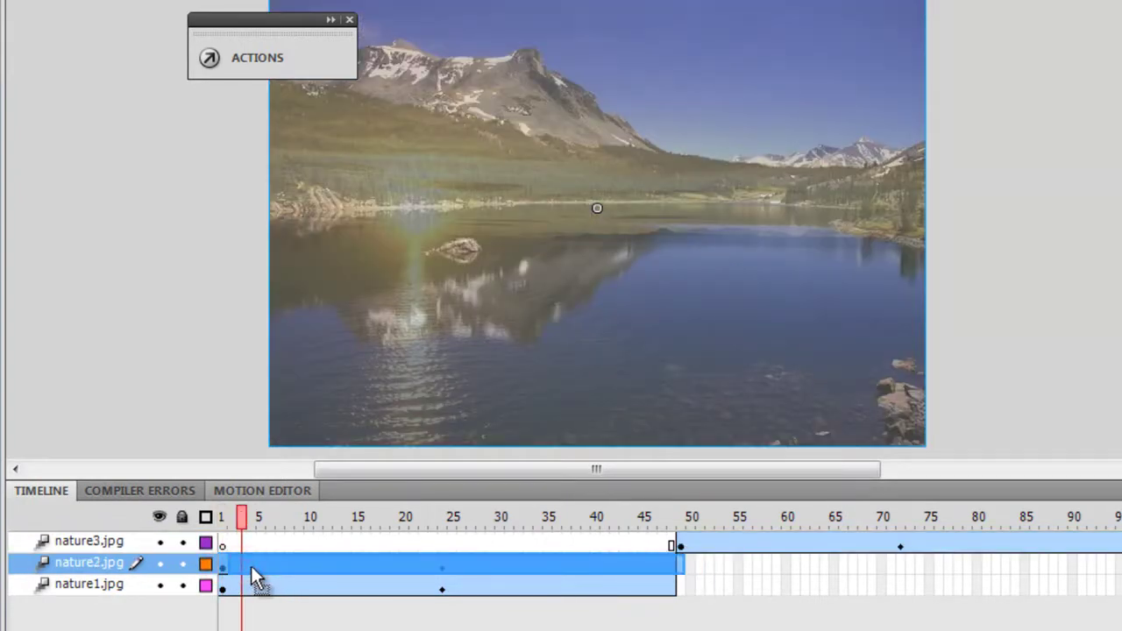
{"action": "left_click_drag", "start_coordinate": [251, 565], "coordinate": [1019, 564]}
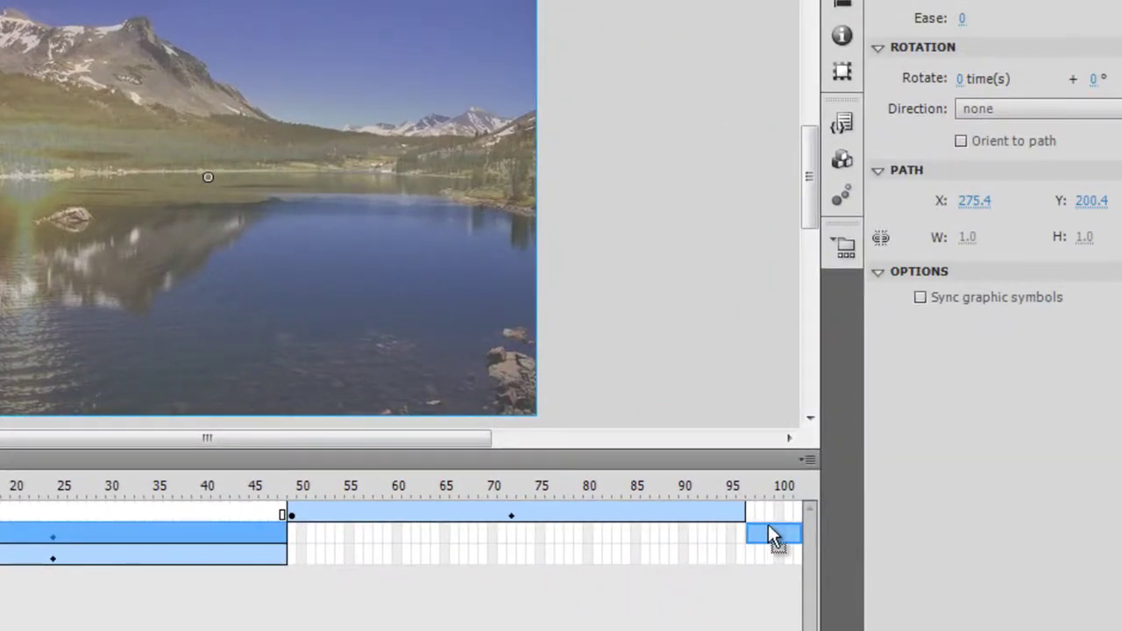
{"action": "left_click_drag", "start_coordinate": [768, 527], "coordinate": [770, 527]}
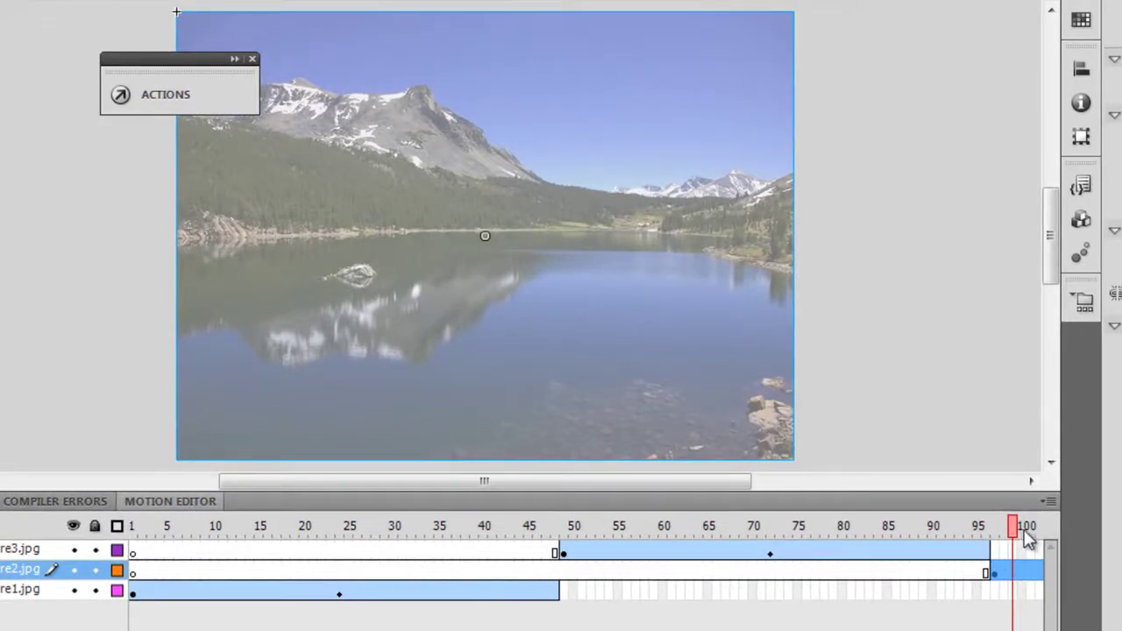
{"action": "left_click_drag", "start_coordinate": [1013, 525], "coordinate": [8, 394]}
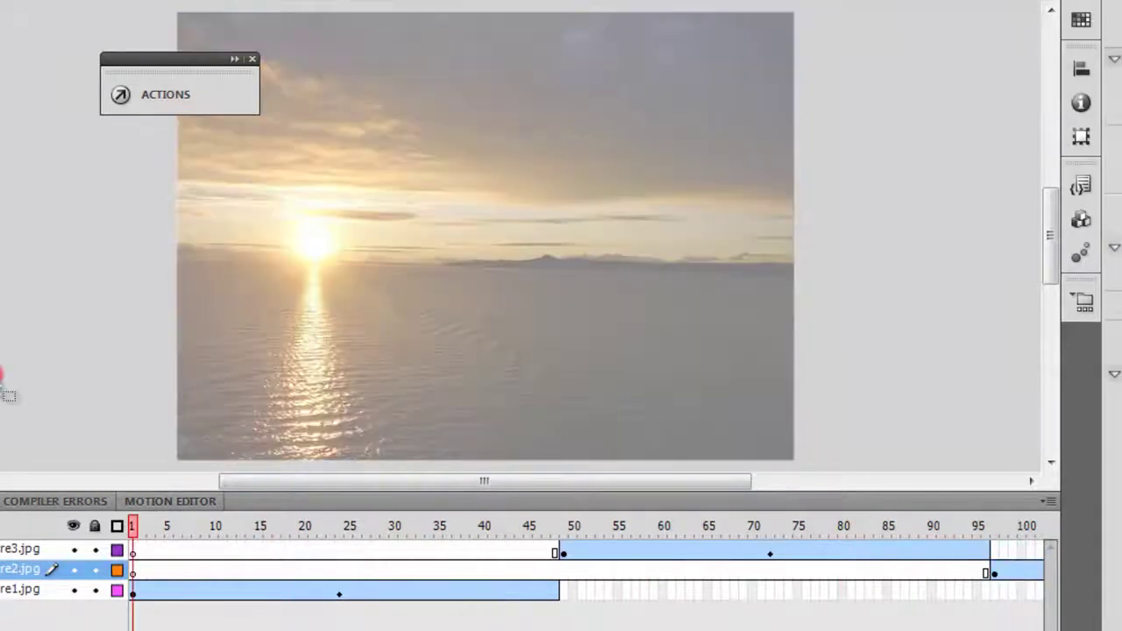
Run Test Movie to watch Untitled-2 in Flash Player, starting on the sunset photo
{"action": "key", "text": "ctrl+Return"}
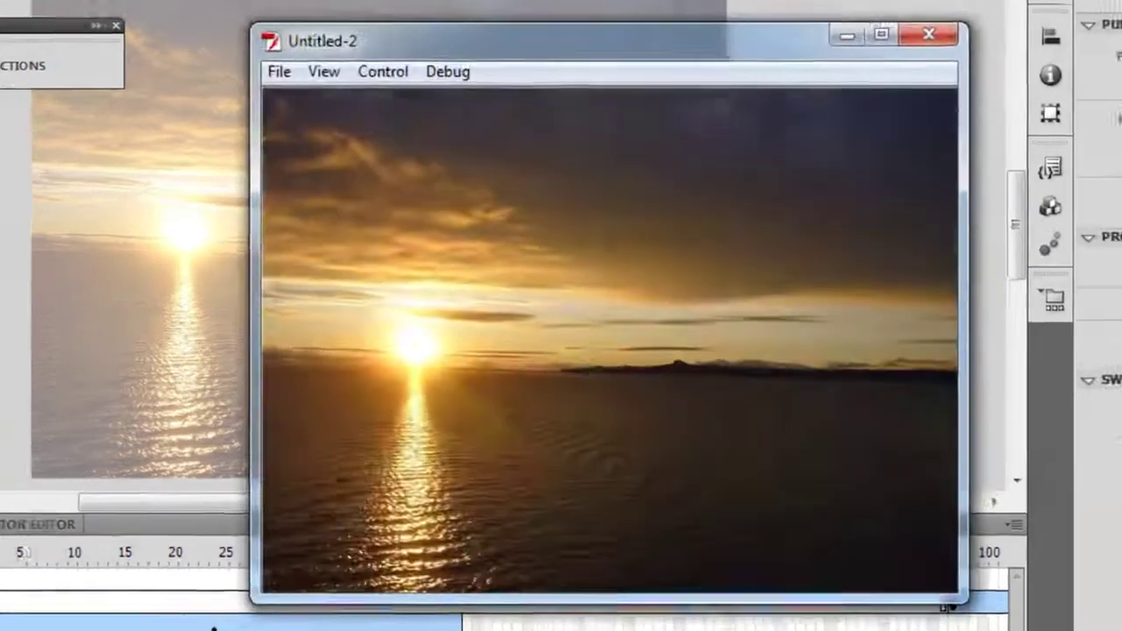